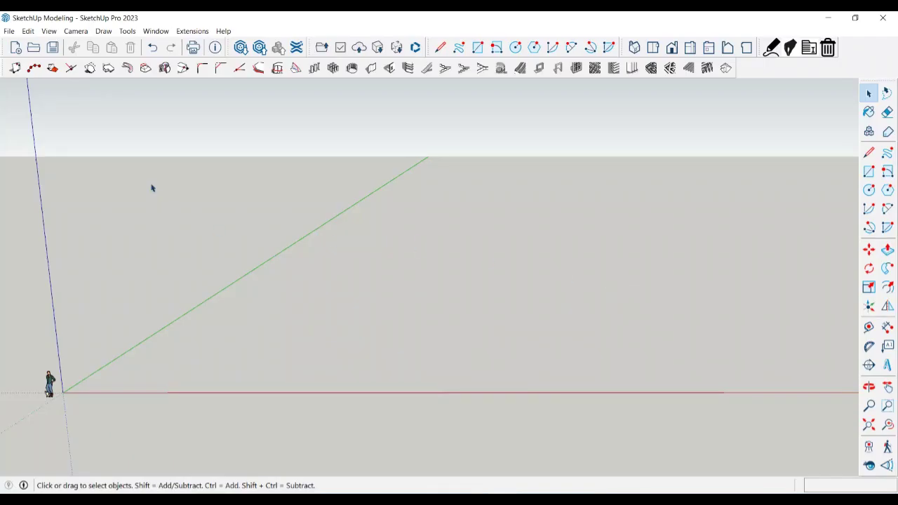
- Start a MajColumn column and set its length to 300 mm and its width to 200 mm
{"action": "left_click", "coordinate": [194, 32]}
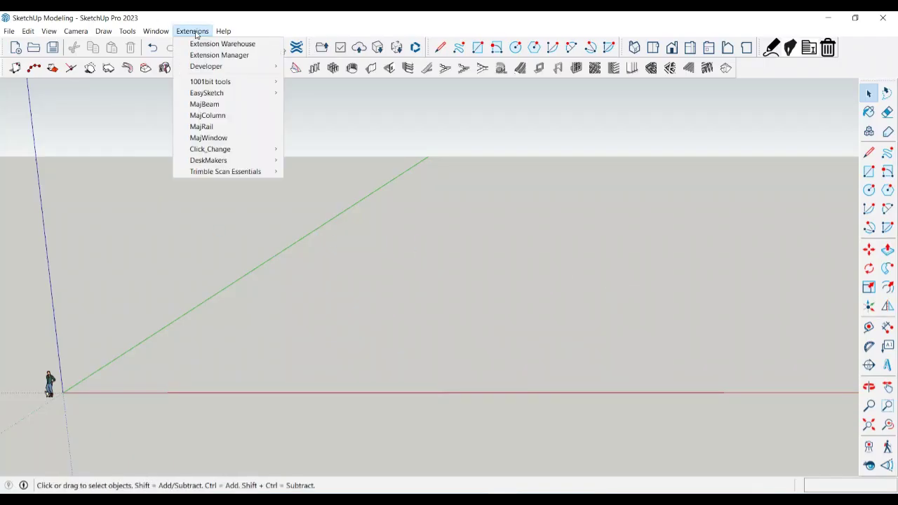
{"action": "left_click", "coordinate": [220, 118]}
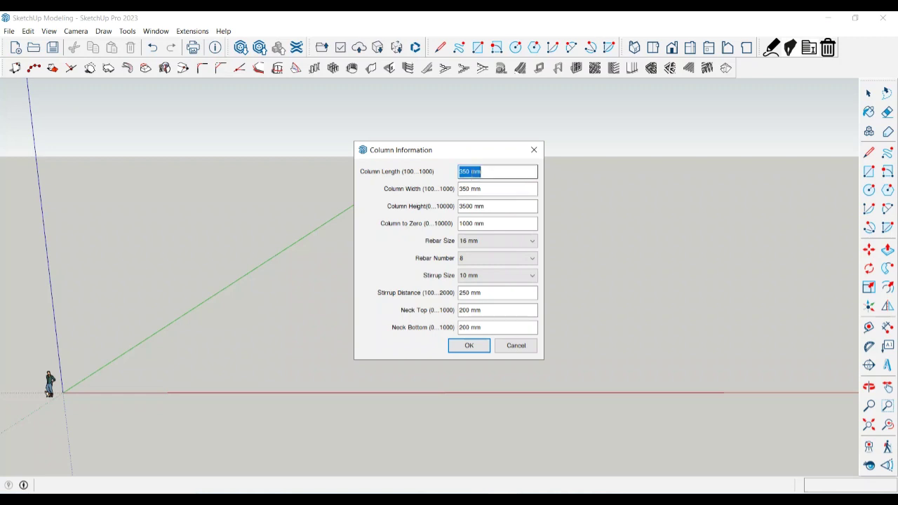
{"action": "left_click", "coordinate": [470, 172]}
{"action": "left_click_drag", "start_coordinate": [470, 171], "coordinate": [462, 171]}
{"action": "type", "text": "300"}
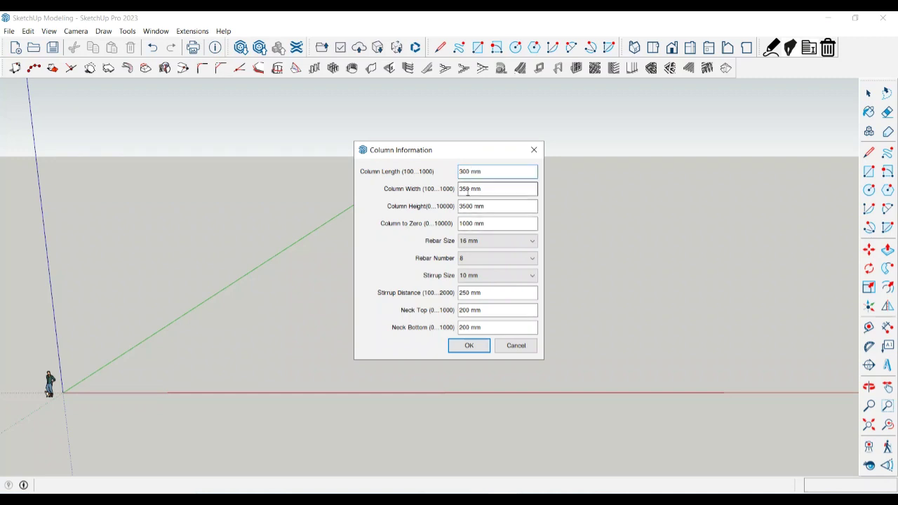
{"action": "left_click", "coordinate": [470, 189]}
{"action": "left_click_drag", "start_coordinate": [470, 189], "coordinate": [452, 194]}
{"action": "type", "text": "20"}
- Set the column height to 3000 mm
{"action": "left_click", "coordinate": [470, 206]}
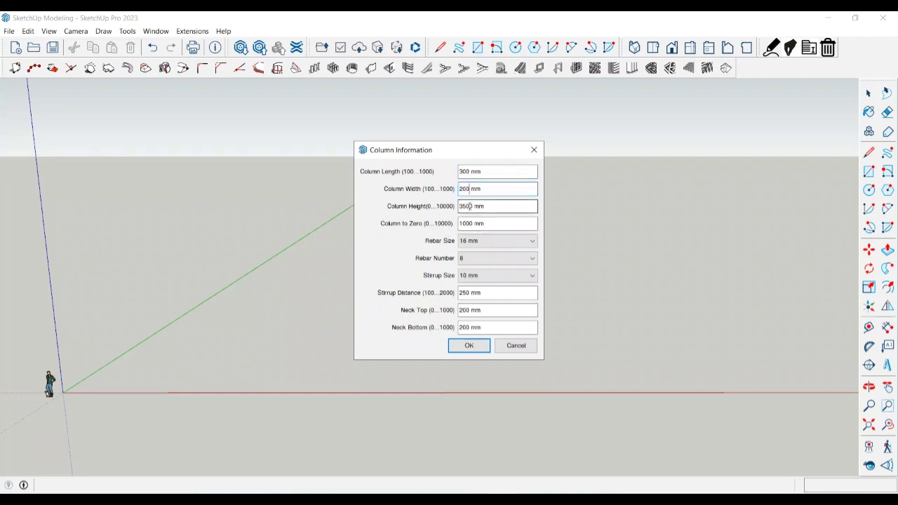
{"action": "key", "text": "BackSpace"}
{"action": "key", "text": "BackSpace"}
{"action": "key", "text": "BackSpace"}
{"action": "type", "text": "000"}
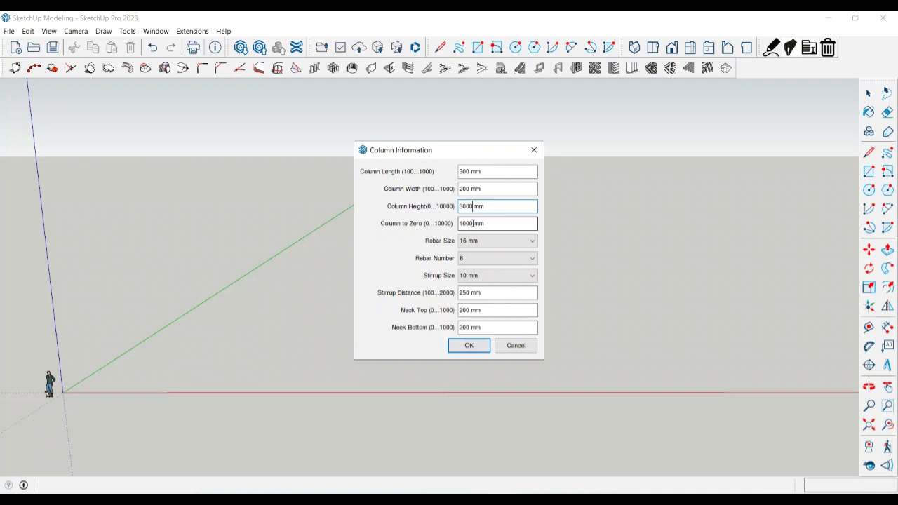
- Set the column's rebar number to 6 and its stirrup size to 6 mm
{"action": "left_click", "coordinate": [533, 260]}
{"action": "left_click", "coordinate": [473, 292]}
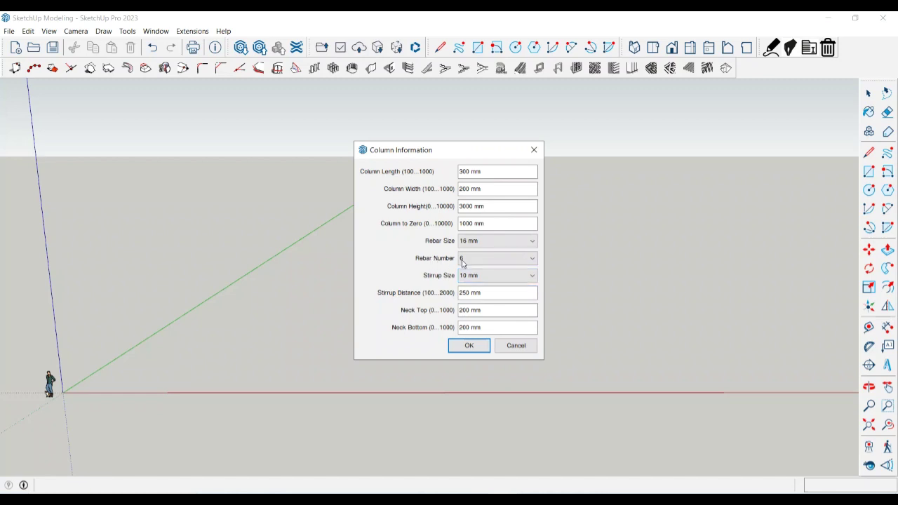
{"action": "left_click", "coordinate": [534, 277]}
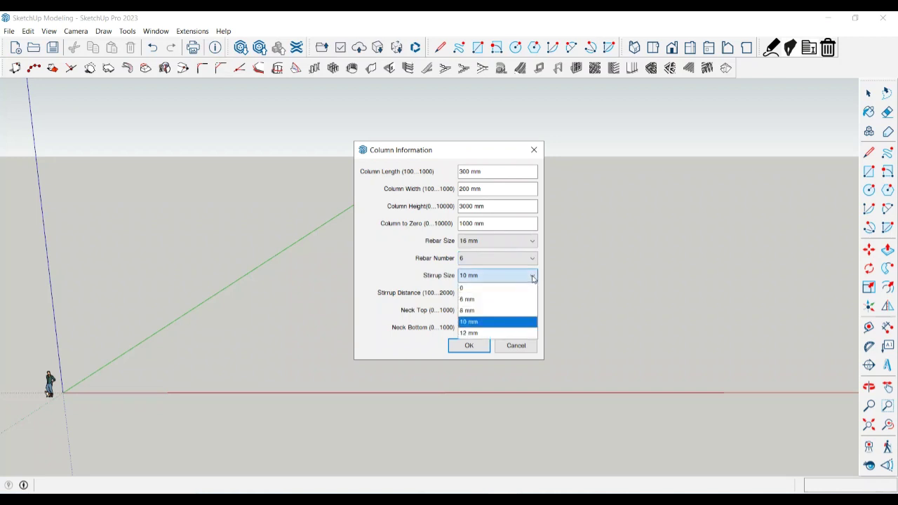
{"action": "left_click", "coordinate": [484, 299]}
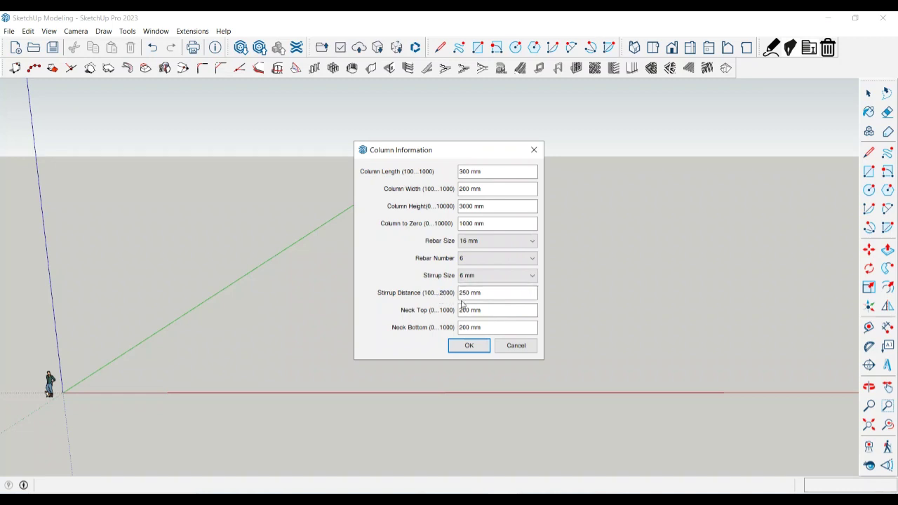
- Set the stirrup distance to 100 mm and accept the column settings
{"action": "left_click", "coordinate": [466, 299]}
{"action": "left_click_drag", "start_coordinate": [471, 294], "coordinate": [459, 295]}
{"action": "key", "text": "BackSpace"}
{"action": "type", "text": "100"}
{"action": "left_click", "coordinate": [469, 345]}
{"action": "left_click", "coordinate": [472, 346]}
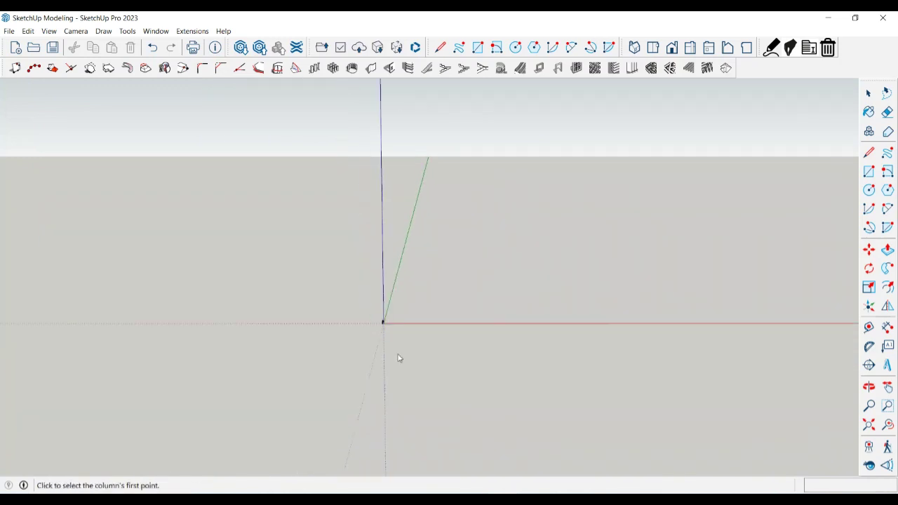
- Draw a 200 by 300 mm rectangle on the ground between the red and green axes
{"action": "mouse_move", "coordinate": [398, 358]}
{"action": "middle_mouse_down"}
{"action": "mouse_move", "coordinate": [513, 341]}
{"action": "mouse_move", "coordinate": [379, 341]}
{"action": "mouse_move", "coordinate": [353, 356]}
{"action": "mouse_move", "coordinate": [401, 376]}
{"action": "middle_mouse_up"}
{"action": "scroll", "coordinate": [548, 274], "scroll_direction": "up", "scroll_amount": 3}
{"action": "scroll", "coordinate": [550, 276], "scroll_direction": "up", "scroll_amount": 2}
{"action": "scroll", "coordinate": [239, 335], "scroll_direction": "down", "scroll_amount": 4}
{"action": "scroll", "coordinate": [401, 376], "scroll_direction": "up", "scroll_amount": 2}
{"action": "scroll", "coordinate": [484, 405], "scroll_direction": "down", "scroll_amount": 3}
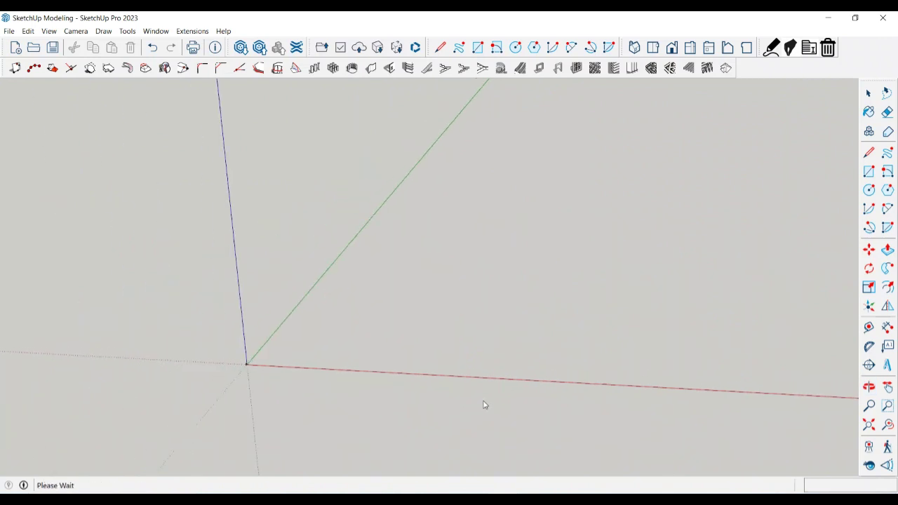
{"action": "middle_click_drag", "start_coordinate": [484, 405], "coordinate": [393, 337]}
{"action": "key", "text": "r"}
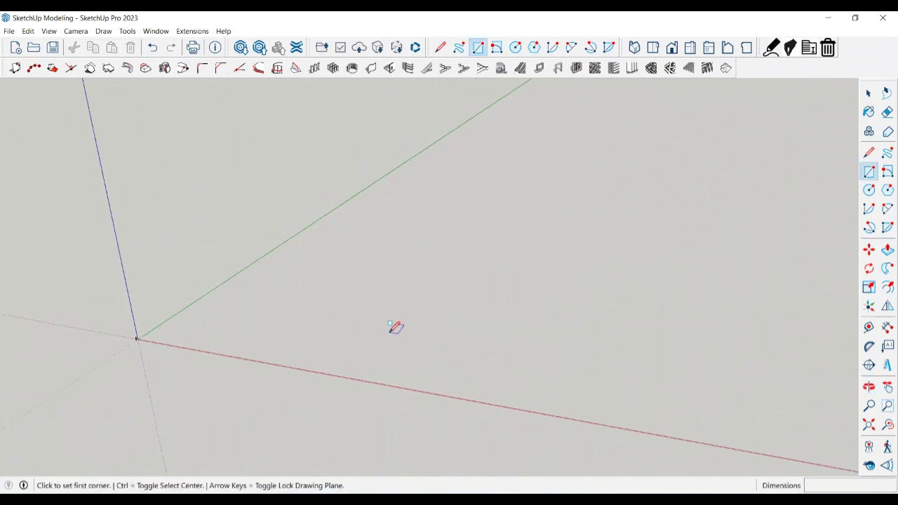
{"action": "left_click", "coordinate": [389, 307]}
{"action": "type", "text": "20"}
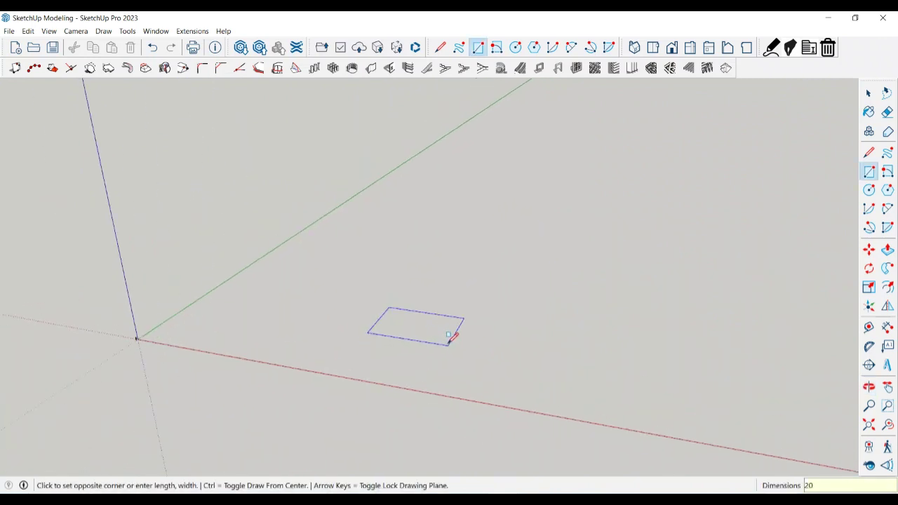
{"action": "type", "text": "0,300"}
{"action": "key", "text": "Return"}
- Extrude the rectangle upward 3000 mm with Push/Pull
{"action": "scroll", "coordinate": [354, 317], "scroll_direction": "up", "scroll_amount": 4}
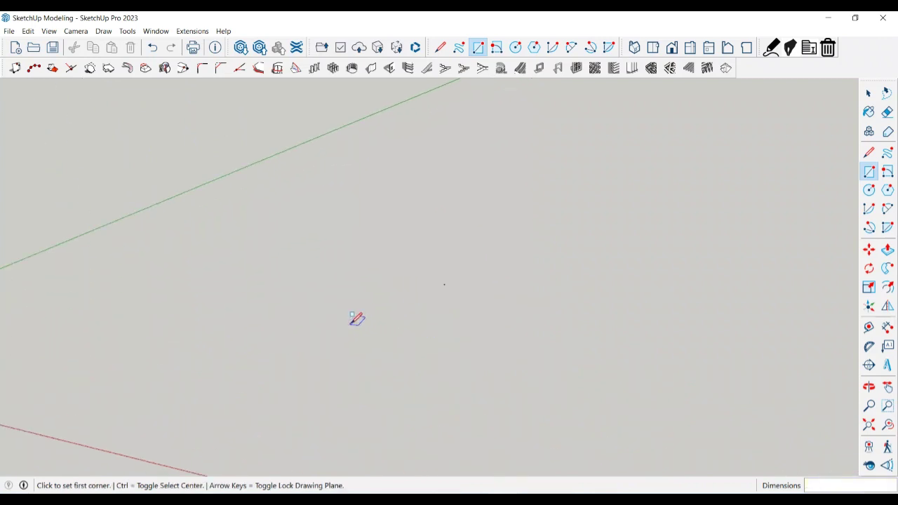
{"action": "scroll", "coordinate": [423, 287], "scroll_direction": "up", "scroll_amount": 4}
{"action": "key", "text": "space"}
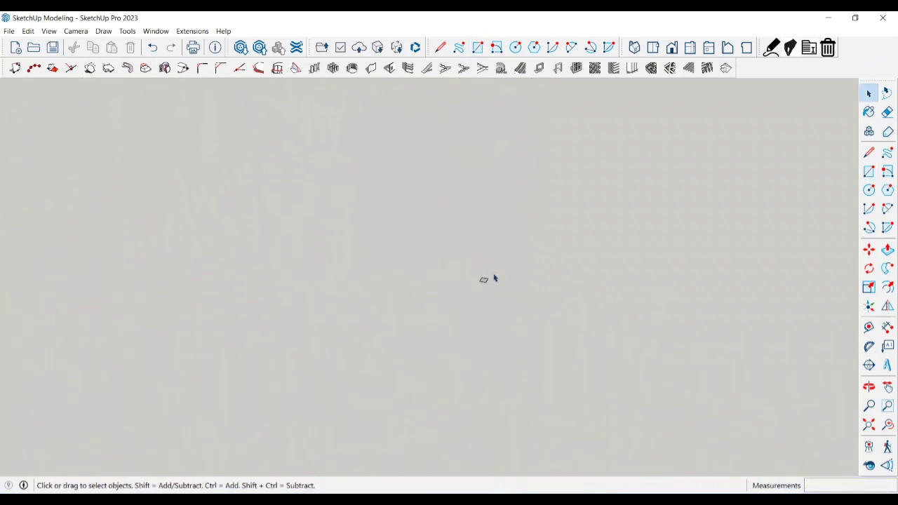
{"action": "scroll", "coordinate": [494, 279], "scroll_direction": "up", "scroll_amount": 6}
{"action": "left_click", "coordinate": [492, 279]}
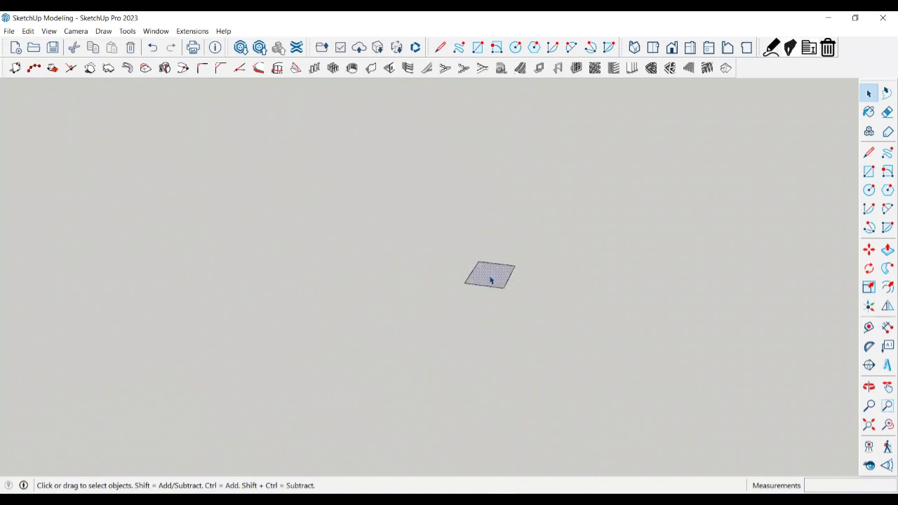
{"action": "key", "text": "p"}
{"action": "left_click", "coordinate": [491, 279]}
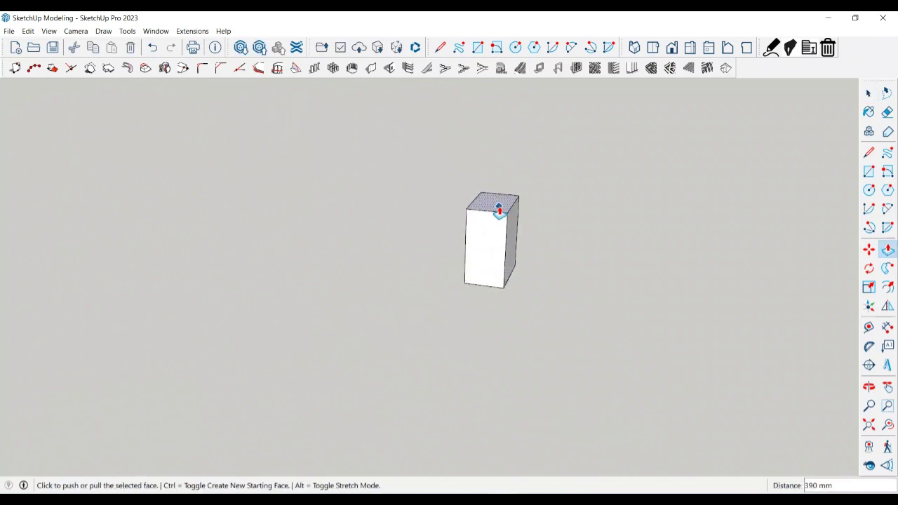
{"action": "type", "text": "3000"}
{"action": "key", "text": "Return"}
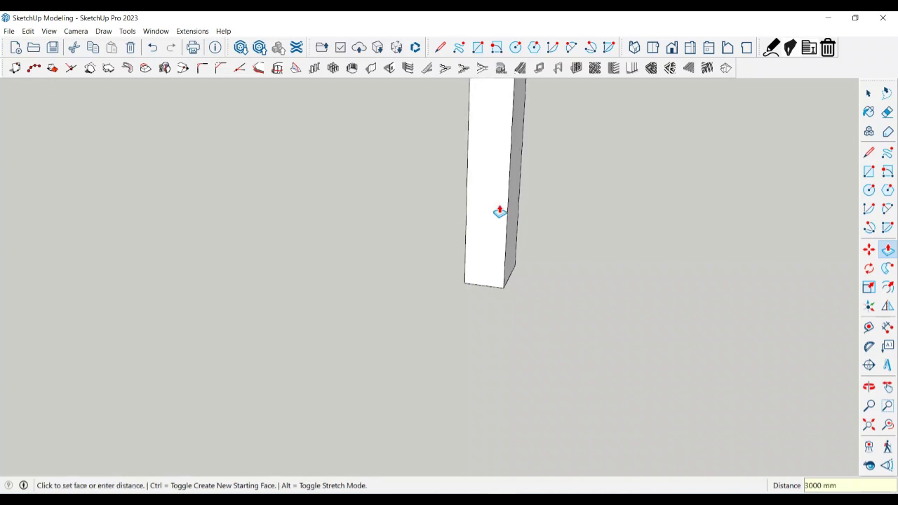
- Select the whole extruded box and make it a group
{"action": "key", "text": "space"}
{"action": "scroll", "coordinate": [539, 291], "scroll_direction": "down", "scroll_amount": 5}
{"action": "scroll", "coordinate": [522, 314], "scroll_direction": "down", "scroll_amount": 1}
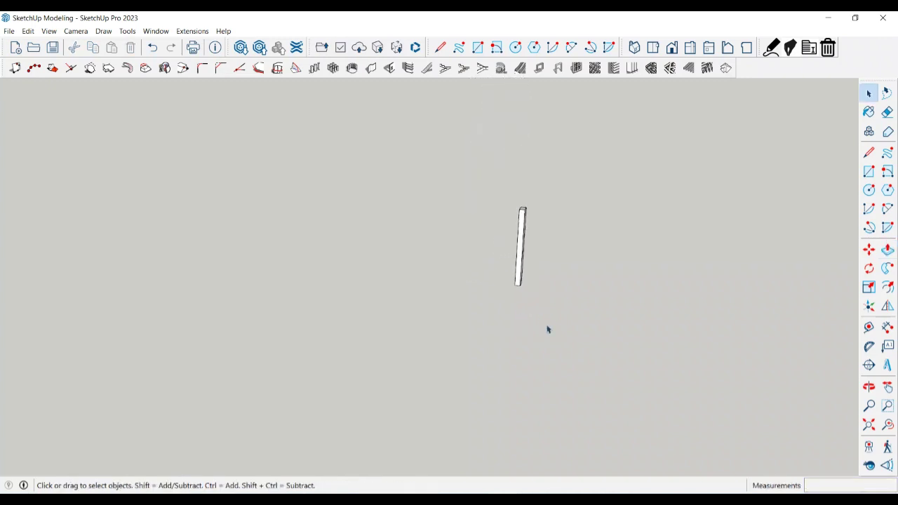
{"action": "left_click_drag", "start_coordinate": [546, 326], "coordinate": [481, 191]}
{"action": "right_click", "coordinate": [521, 239]}
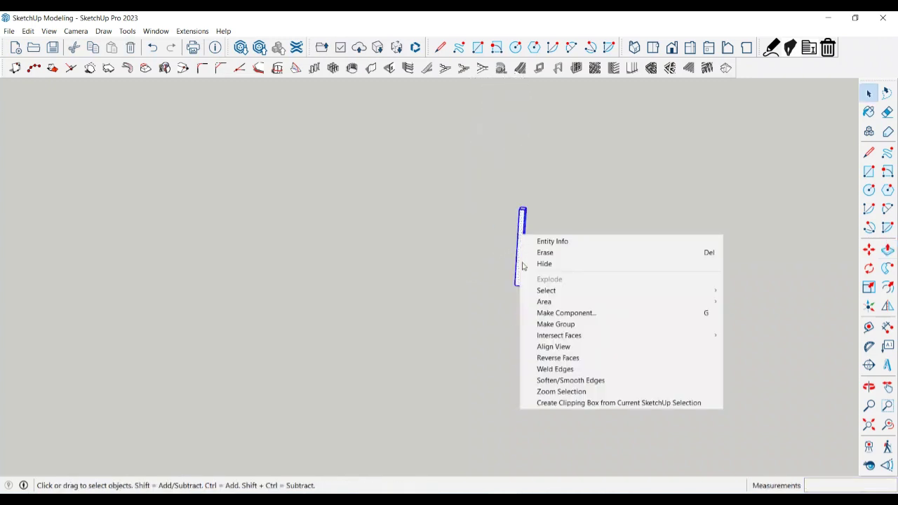
{"action": "left_click", "coordinate": [555, 324]}
- Create a MajColumn column with the current settings, starting from the box's lower edge and lying beside the box
{"action": "scroll", "coordinate": [530, 219], "scroll_direction": "up", "scroll_amount": 3}
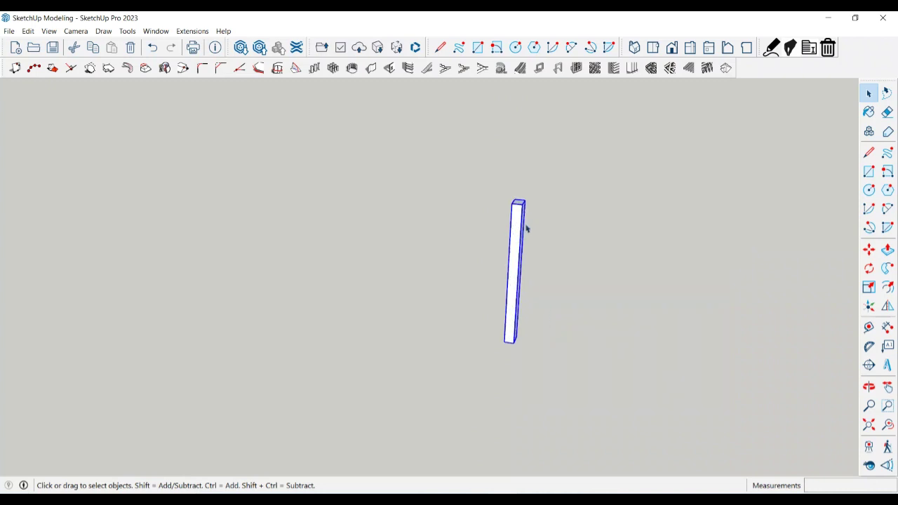
{"action": "middle_click_drag", "start_coordinate": [491, 282], "coordinate": [544, 291]}
{"action": "scroll", "coordinate": [546, 295], "scroll_direction": "down", "scroll_amount": 1}
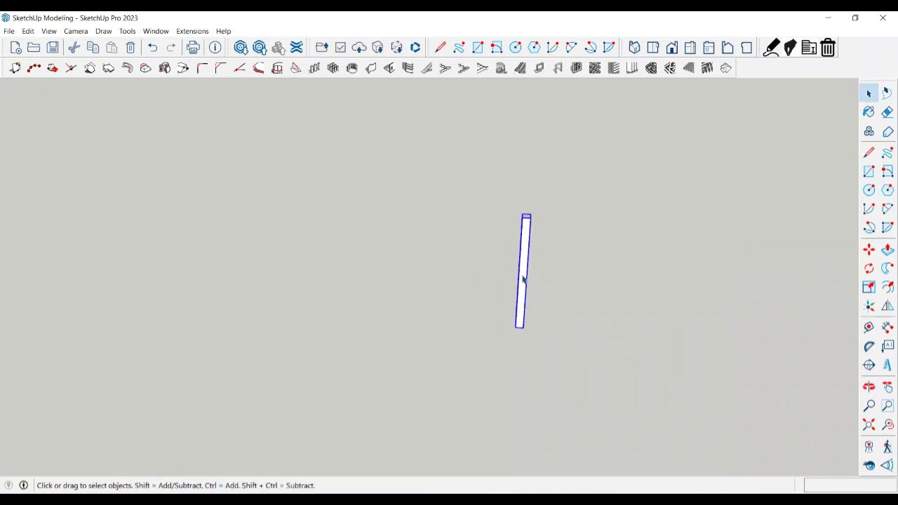
{"action": "left_click", "coordinate": [192, 31]}
{"action": "left_click", "coordinate": [219, 115]}
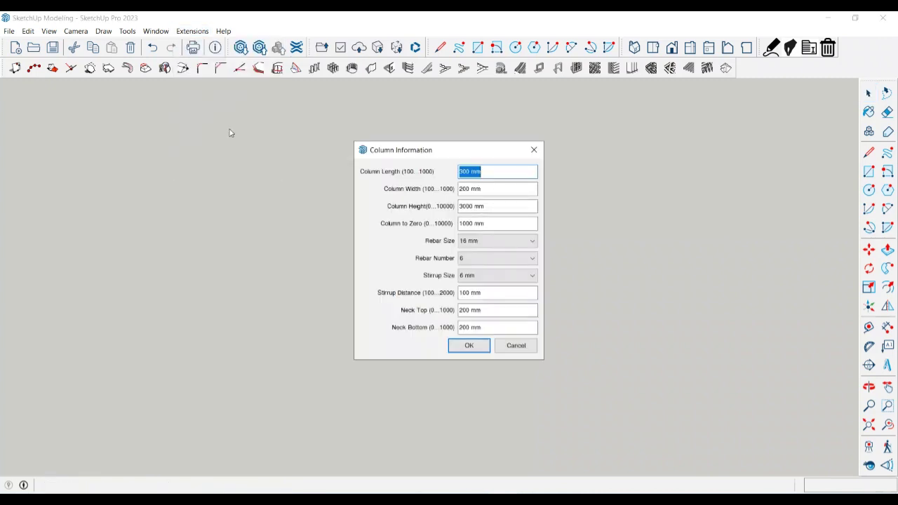
{"action": "left_click", "coordinate": [470, 346]}
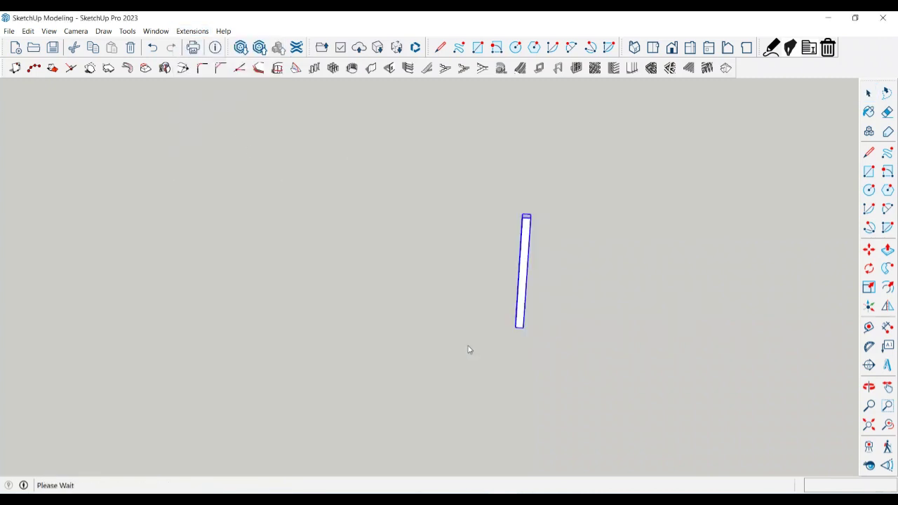
{"action": "left_click", "coordinate": [516, 330]}
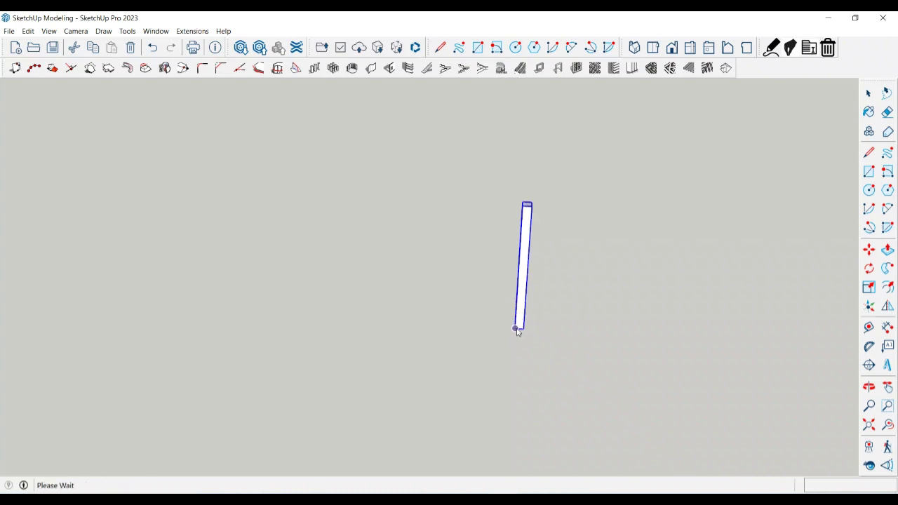
{"action": "left_click", "coordinate": [523, 207]}
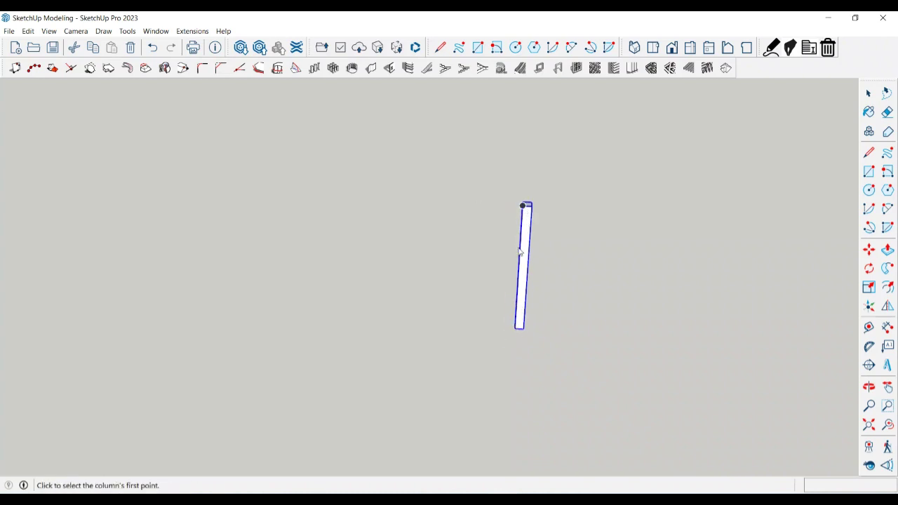
{"action": "left_click", "coordinate": [518, 329]}
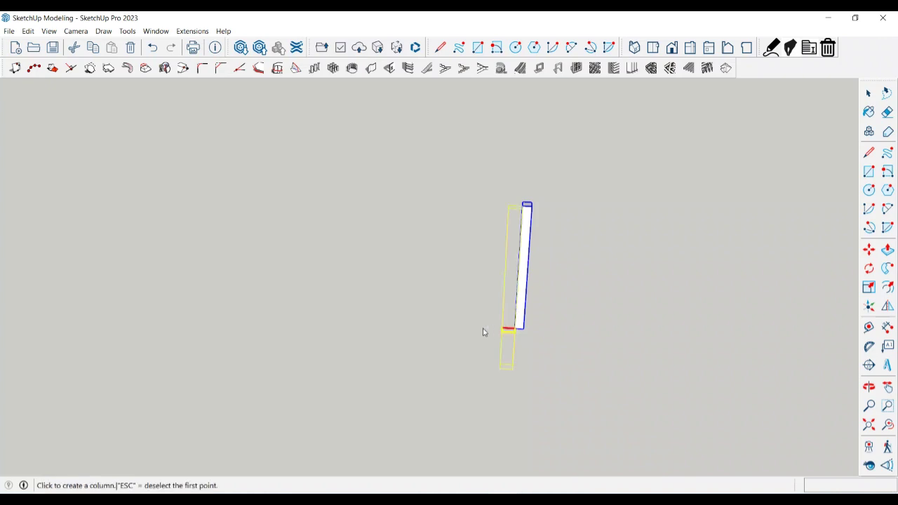
{"action": "left_click", "coordinate": [485, 334]}
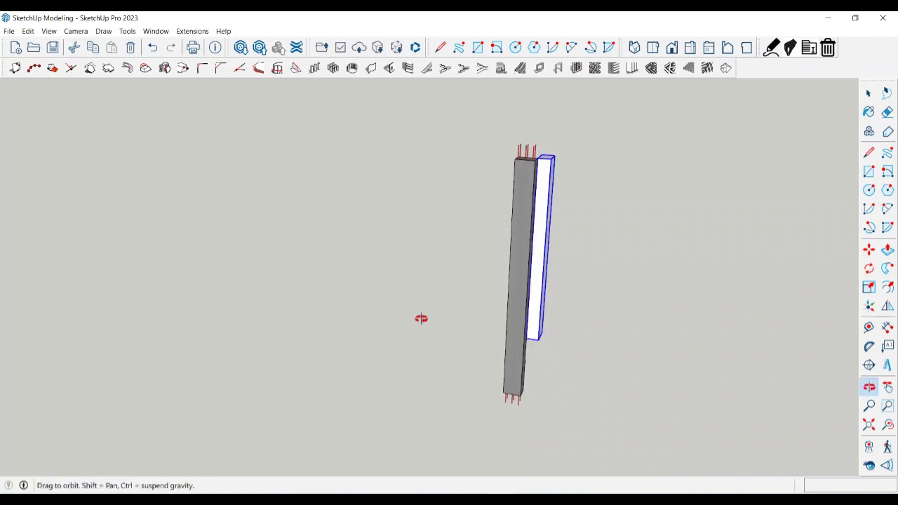
- Create a second column with the same settings on the opposite side of the box, using its base corner as the placing point
{"action": "middle_click_drag", "start_coordinate": [520, 365], "coordinate": [452, 340]}
{"action": "scroll", "coordinate": [512, 381], "scroll_direction": "down", "scroll_amount": 2}
{"action": "middle_click_drag", "start_coordinate": [511, 381], "coordinate": [583, 405]}
{"action": "left_click", "coordinate": [532, 306]}
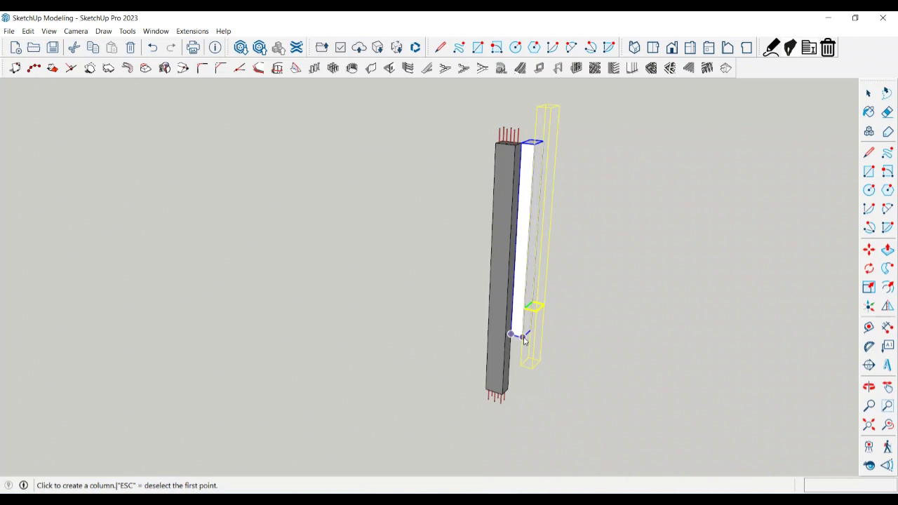
{"action": "left_click", "coordinate": [523, 337]}
- Examine the two columns beside the box, including the rebar projecting from their tops and bottoms
{"action": "middle_click_drag", "start_coordinate": [526, 386], "coordinate": [590, 379]}
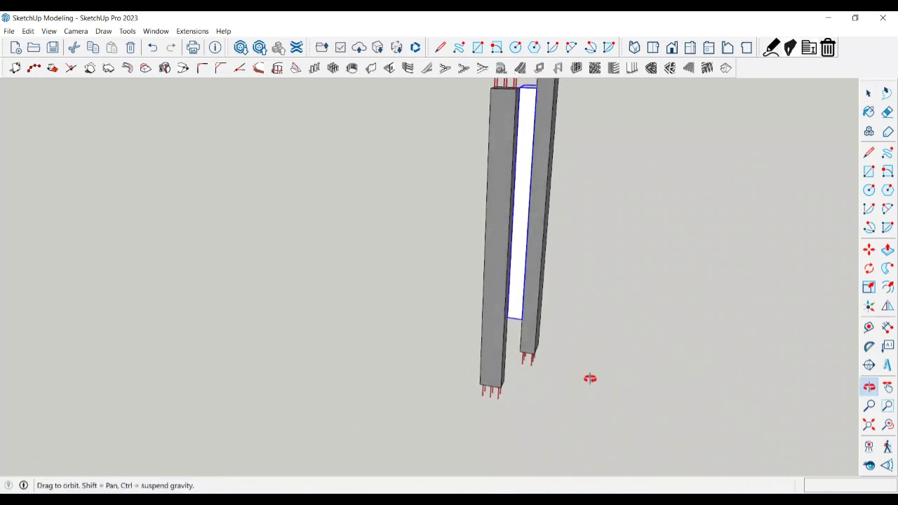
{"action": "scroll", "coordinate": [576, 391], "scroll_direction": "down", "scroll_amount": 4}
{"action": "mouse_move", "coordinate": [566, 351]}
{"action": "middle_mouse_down"}
{"action": "mouse_move", "coordinate": [498, 205]}
{"action": "mouse_move", "coordinate": [559, 347]}
{"action": "middle_mouse_up"}
{"action": "scroll", "coordinate": [554, 217], "scroll_direction": "up", "scroll_amount": 5}
{"action": "middle_click_drag", "start_coordinate": [554, 291], "coordinate": [558, 263]}
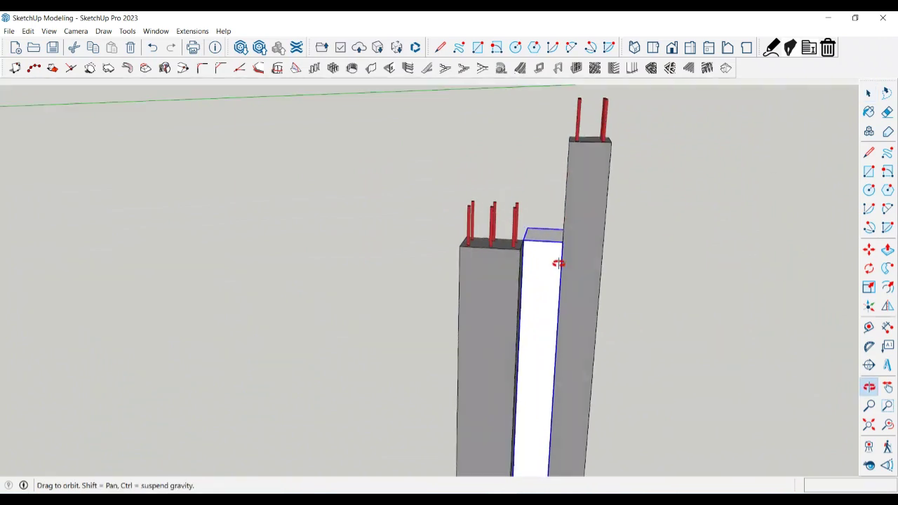
{"action": "scroll", "coordinate": [578, 274], "scroll_direction": "down", "scroll_amount": 5}
{"action": "middle_click_drag", "start_coordinate": [571, 315], "coordinate": [499, 364]}
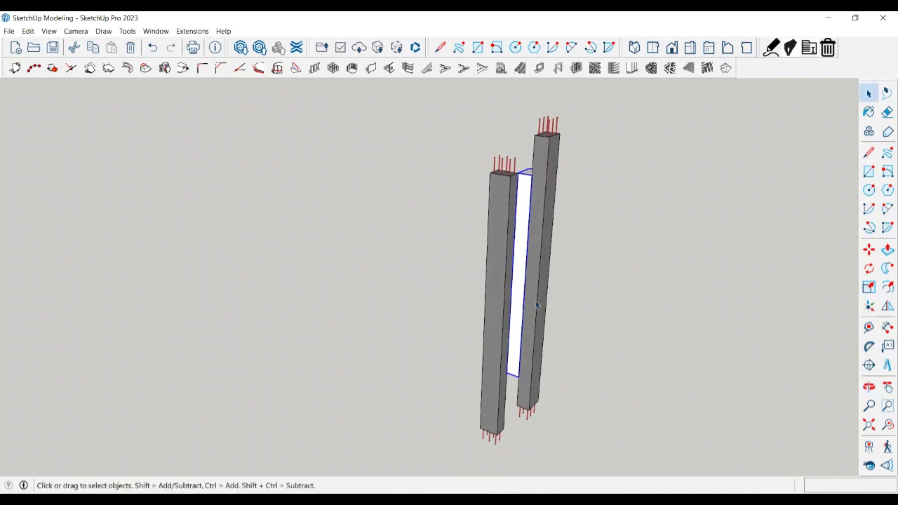
{"action": "left_click", "coordinate": [539, 226]}
{"action": "left_click", "coordinate": [506, 228]}
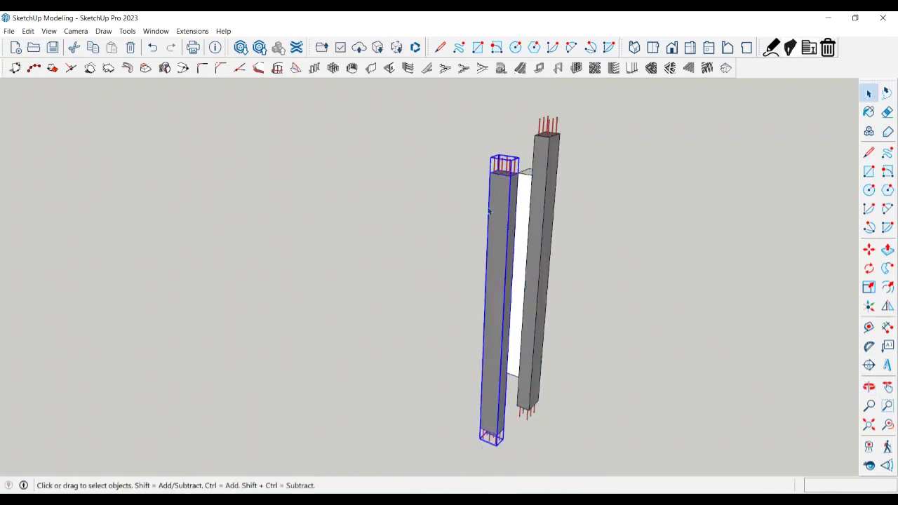
{"action": "scroll", "coordinate": [505, 251], "scroll_direction": "up", "scroll_amount": 4}
{"action": "scroll", "coordinate": [495, 273], "scroll_direction": "down", "scroll_amount": 3}
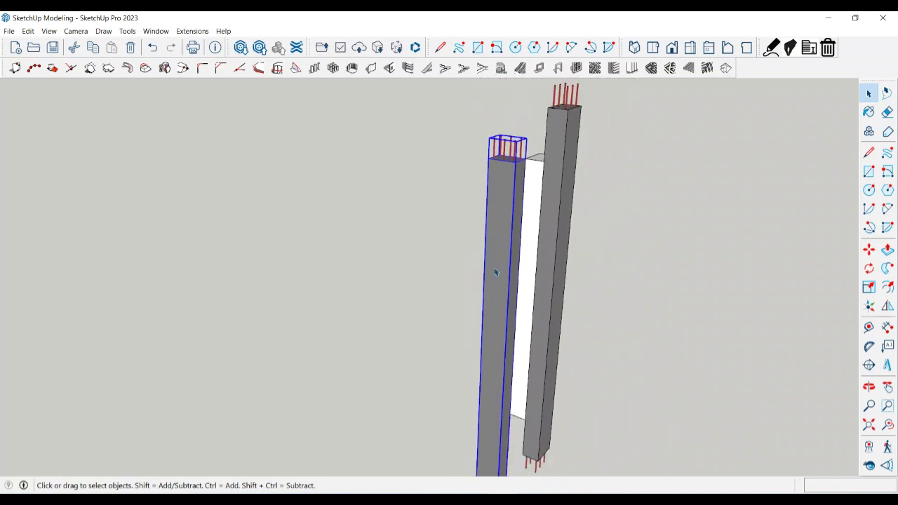
- Delete the white box group between the two columns
{"action": "scroll", "coordinate": [496, 273], "scroll_direction": "up", "scroll_amount": 4}
{"action": "left_click", "coordinate": [513, 311]}
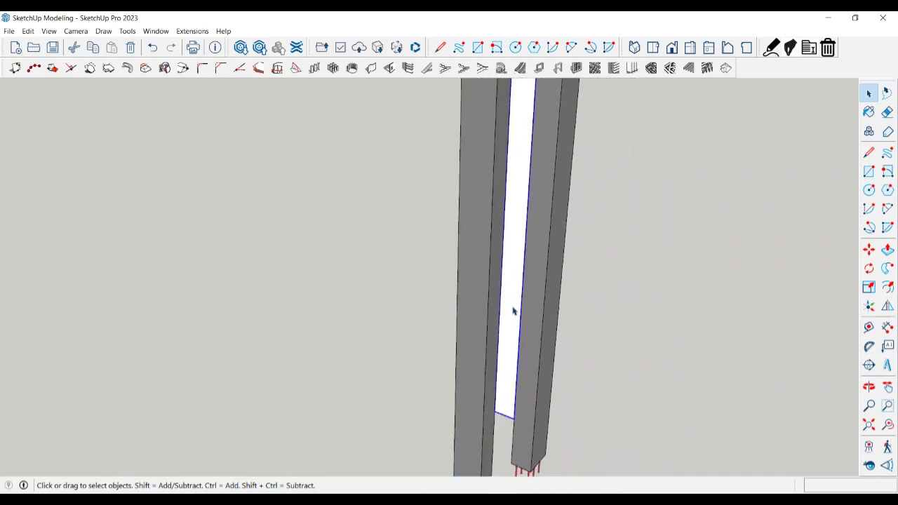
{"action": "scroll", "coordinate": [513, 311], "scroll_direction": "down", "scroll_amount": 7}
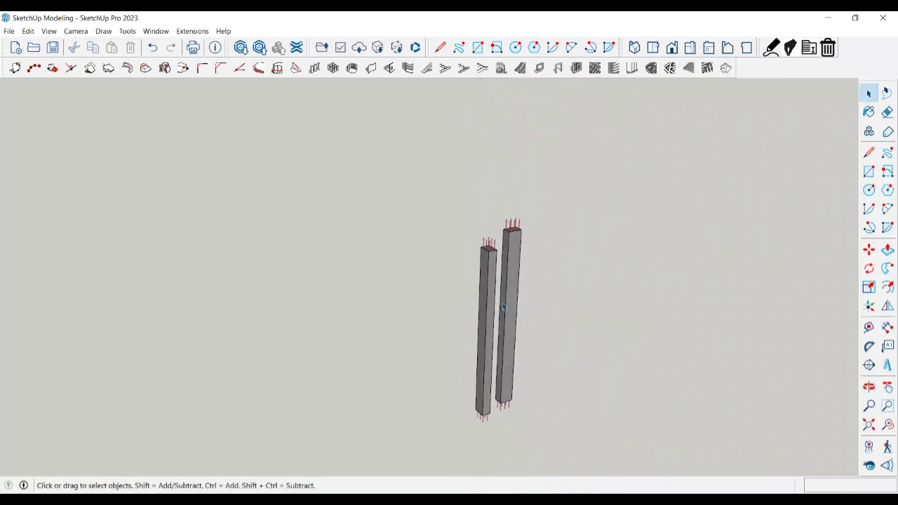
- Delete one of the two columns, keeping only the one with the longer visible base clearance beside it
{"action": "scroll", "coordinate": [504, 306], "scroll_direction": "up", "scroll_amount": 3}
{"action": "scroll", "coordinate": [506, 281], "scroll_direction": "down", "scroll_amount": 3}
{"action": "middle_click_drag", "start_coordinate": [521, 321], "coordinate": [495, 402]}
{"action": "left_click", "coordinate": [448, 413]}
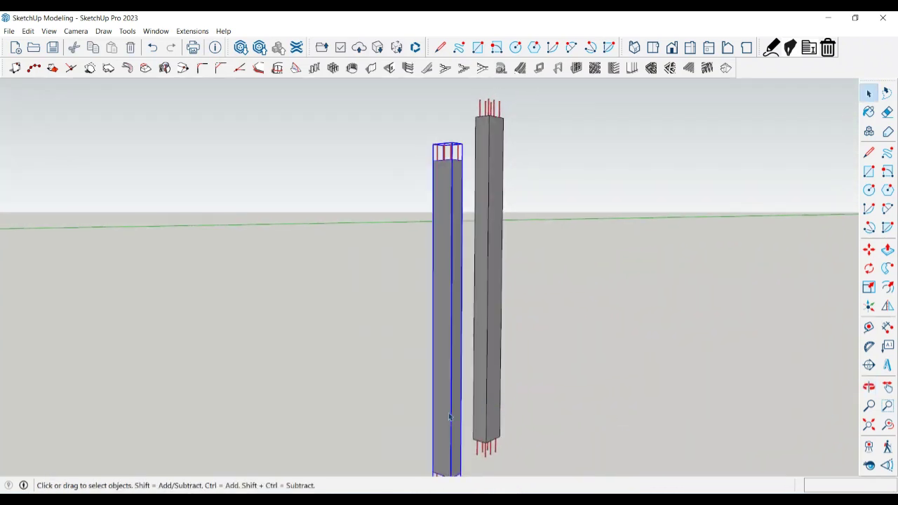
{"action": "key", "text": "Delete"}
- Examine the concrete, rebar and stirrup quantities labelled near the top of the remaining column's face
{"action": "middle_click_drag", "start_coordinate": [447, 402], "coordinate": [649, 416]}
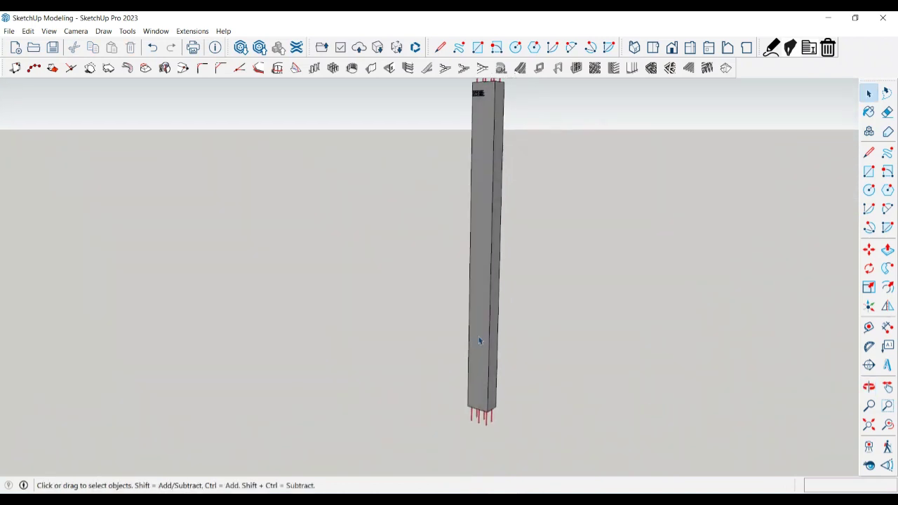
{"action": "scroll", "coordinate": [479, 338], "scroll_direction": "up", "scroll_amount": 3}
{"action": "scroll", "coordinate": [485, 351], "scroll_direction": "down", "scroll_amount": 1}
{"action": "scroll", "coordinate": [505, 233], "scroll_direction": "down", "scroll_amount": 2}
{"action": "middle_click_drag", "start_coordinate": [497, 275], "coordinate": [480, 374], "text": "shift"}
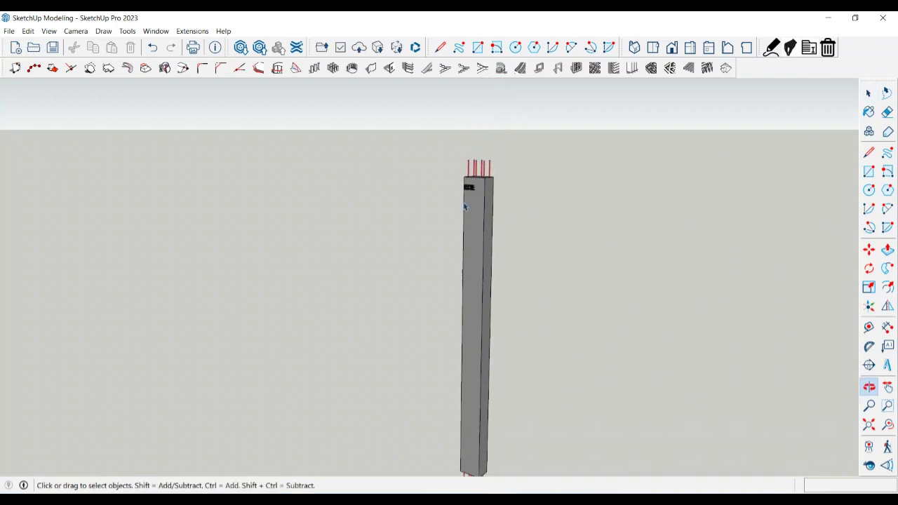
{"action": "scroll", "coordinate": [473, 199], "scroll_direction": "up", "scroll_amount": 6}
{"action": "middle_click_drag", "start_coordinate": [476, 168], "coordinate": [482, 177]}
{"action": "middle_click_drag", "start_coordinate": [483, 178], "coordinate": [533, 200], "text": "shift"}
{"action": "scroll", "coordinate": [527, 186], "scroll_direction": "up", "scroll_amount": 6}
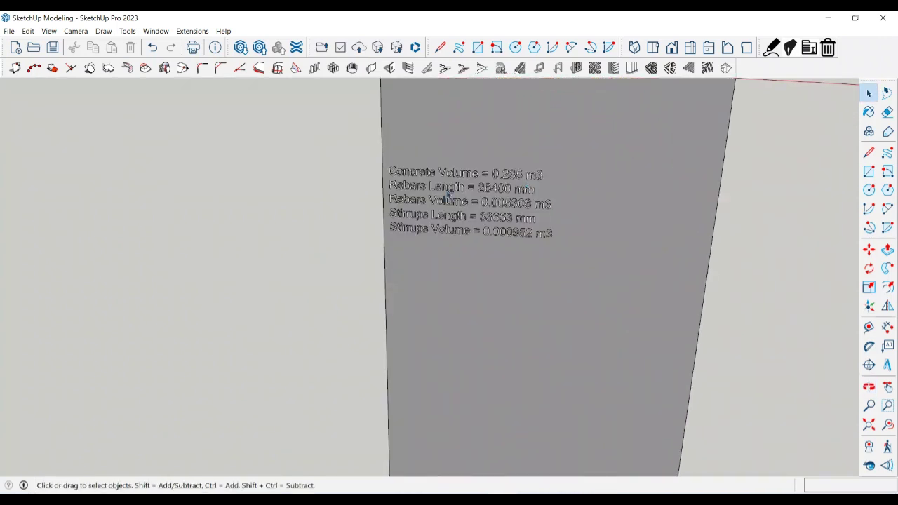
{"action": "scroll", "coordinate": [429, 187], "scroll_direction": "up", "scroll_amount": 1}
{"action": "scroll", "coordinate": [428, 187], "scroll_direction": "down", "scroll_amount": 1}
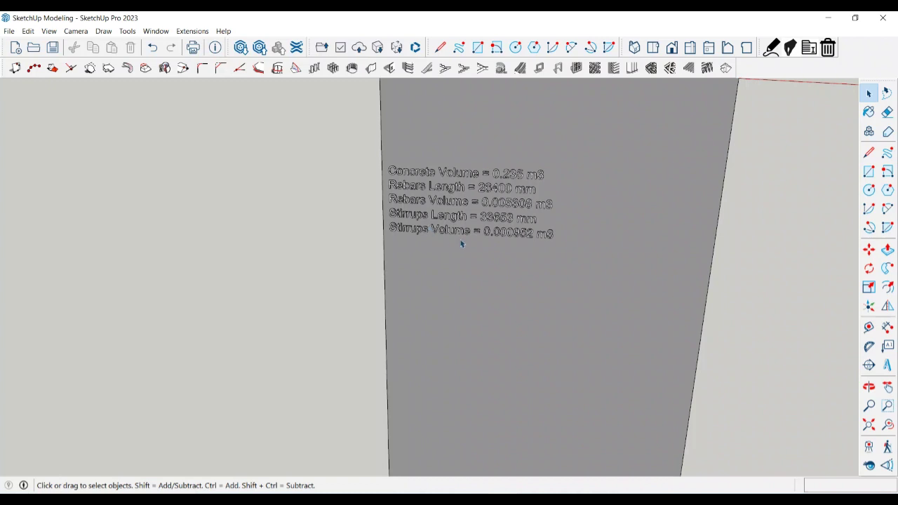
{"action": "scroll", "coordinate": [491, 258], "scroll_direction": "down", "scroll_amount": 5}
{"action": "scroll", "coordinate": [513, 274], "scroll_direction": "down", "scroll_amount": 2}
- Display the column's hidden back edges as dashed lines to reveal the stirrups inside the concrete
{"action": "left_click", "coordinate": [523, 287]}
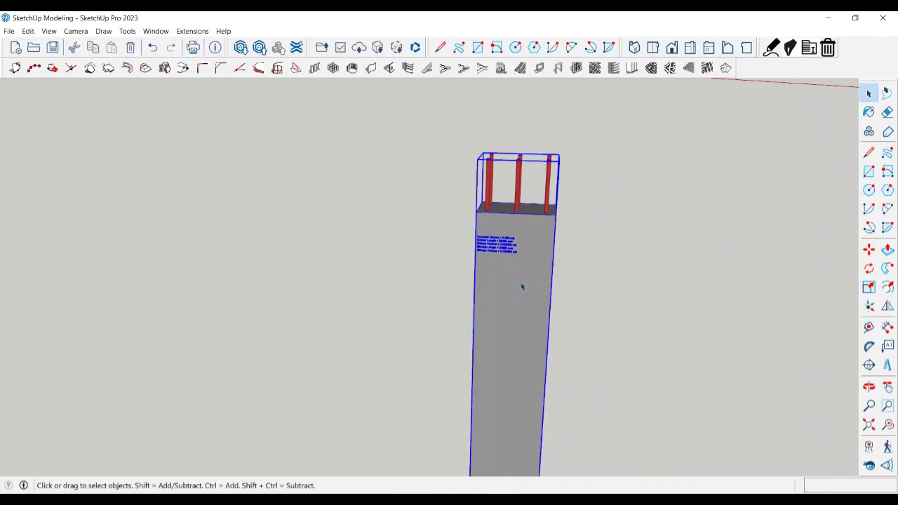
{"action": "scroll", "coordinate": [522, 285], "scroll_direction": "down", "scroll_amount": 3}
{"action": "middle_click_drag", "start_coordinate": [552, 327], "coordinate": [433, 211]}
{"action": "scroll", "coordinate": [430, 205], "scroll_direction": "down", "scroll_amount": 2}
{"action": "scroll", "coordinate": [475, 300], "scroll_direction": "up", "scroll_amount": 1}
{"action": "left_click", "coordinate": [475, 291]}
{"action": "scroll", "coordinate": [443, 297], "scroll_direction": "up", "scroll_amount": 6}
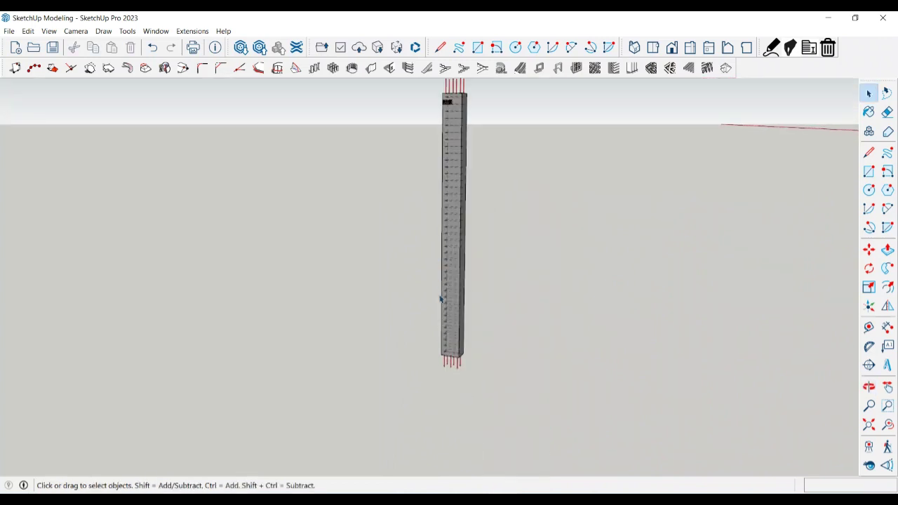
{"action": "middle_click_drag", "start_coordinate": [441, 299], "coordinate": [492, 359]}
{"action": "scroll", "coordinate": [496, 358], "scroll_direction": "down", "scroll_amount": 3}
{"action": "scroll", "coordinate": [484, 178], "scroll_direction": "up", "scroll_amount": 2}
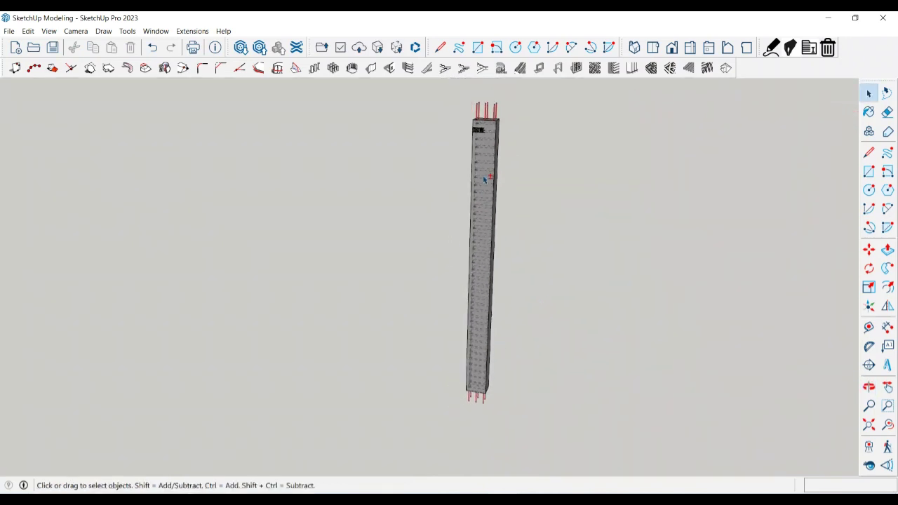
- Examine the projecting top rebars, the quantity labels and the shape and spacing of the dashed stirrups in the column
{"action": "middle_click_drag", "start_coordinate": [482, 178], "coordinate": [435, 217], "text": "shift"}
{"action": "scroll", "coordinate": [440, 176], "scroll_direction": "up", "scroll_amount": 3}
{"action": "middle_click_drag", "start_coordinate": [441, 175], "coordinate": [389, 185]}
{"action": "scroll", "coordinate": [409, 108], "scroll_direction": "up", "scroll_amount": 5}
{"action": "scroll", "coordinate": [391, 172], "scroll_direction": "down", "scroll_amount": 6}
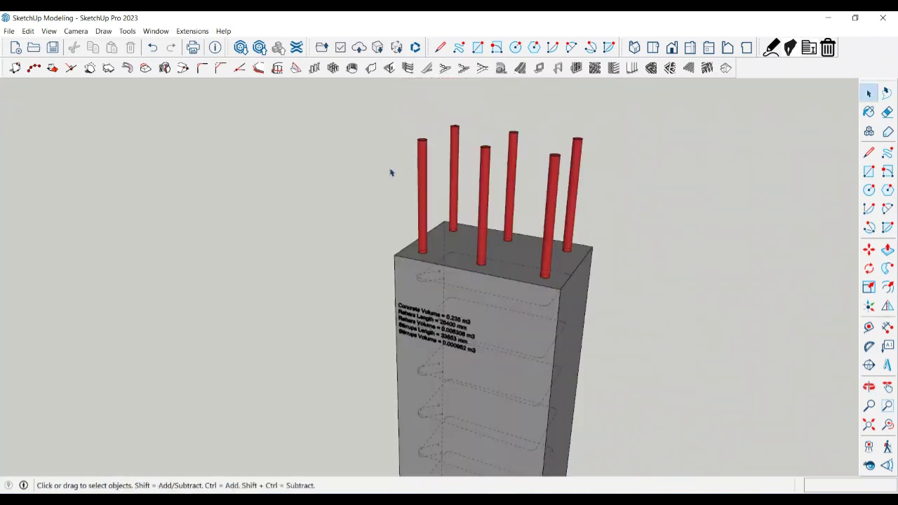
{"action": "scroll", "coordinate": [421, 191], "scroll_direction": "up", "scroll_amount": 1}
{"action": "scroll", "coordinate": [413, 212], "scroll_direction": "up", "scroll_amount": 4}
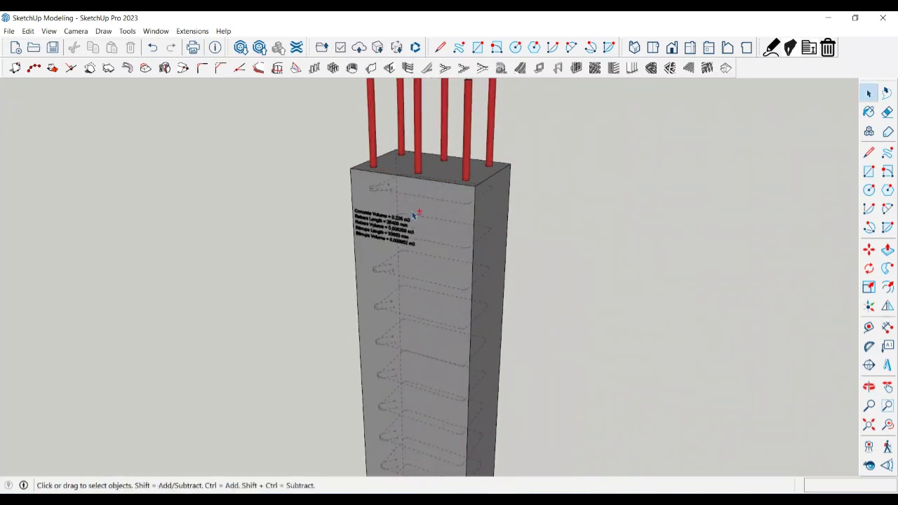
{"action": "mouse_move", "coordinate": [417, 213]}
{"action": "middle_mouse_down", "text": "shift"}
{"action": "mouse_move", "coordinate": [463, 209]}
{"action": "mouse_move", "coordinate": [498, 227]}
{"action": "mouse_move", "coordinate": [555, 217]}
{"action": "mouse_move", "coordinate": [650, 224]}
{"action": "middle_mouse_up", "text": "shift"}
{"action": "scroll", "coordinate": [465, 206], "scroll_direction": "down", "scroll_amount": 1}
{"action": "scroll", "coordinate": [443, 216], "scroll_direction": "up", "scroll_amount": 5}
{"action": "scroll", "coordinate": [477, 253], "scroll_direction": "down", "scroll_amount": 3}
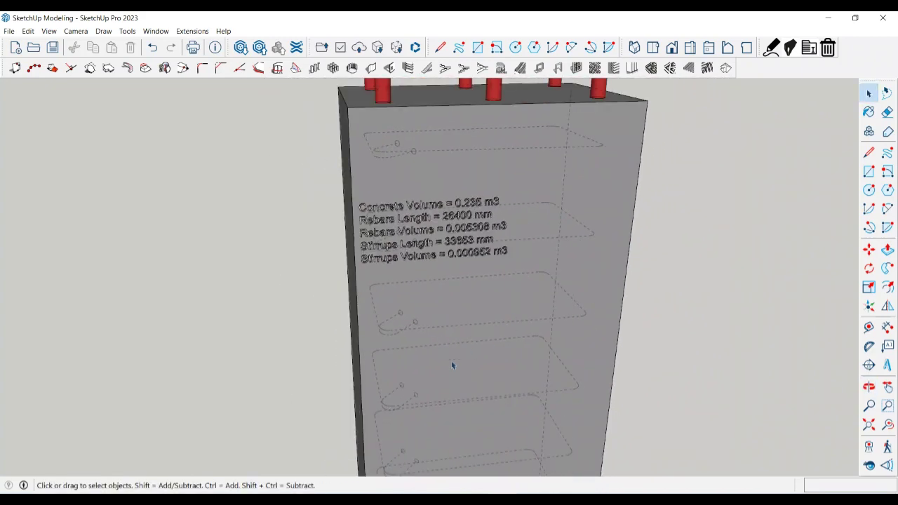
{"action": "scroll", "coordinate": [450, 356], "scroll_direction": "up", "scroll_amount": 3}
{"action": "scroll", "coordinate": [433, 275], "scroll_direction": "down", "scroll_amount": 4}
{"action": "scroll", "coordinate": [420, 393], "scroll_direction": "up", "scroll_amount": 4}
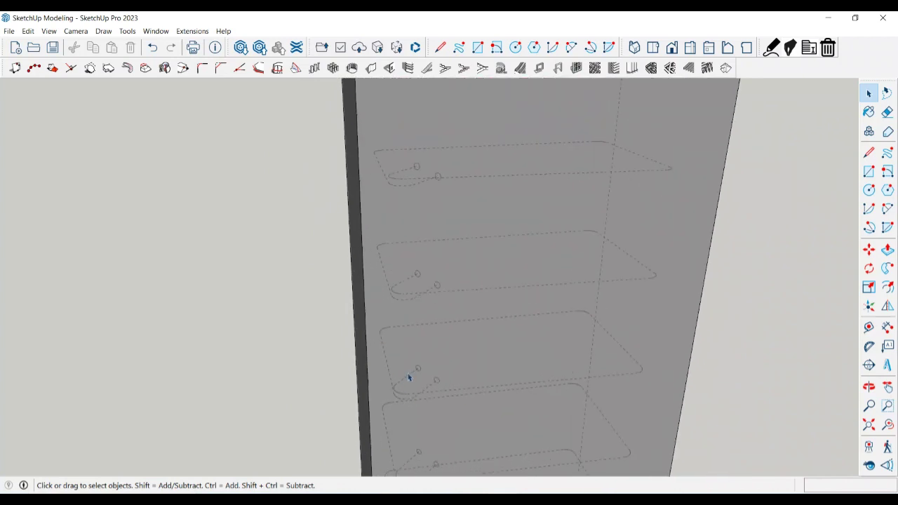
{"action": "mouse_move", "coordinate": [408, 373]}
{"action": "middle_mouse_down"}
{"action": "mouse_move", "coordinate": [412, 389]}
{"action": "mouse_move", "coordinate": [421, 368]}
{"action": "middle_mouse_up"}
{"action": "scroll", "coordinate": [441, 310], "scroll_direction": "down", "scroll_amount": 2}
{"action": "scroll", "coordinate": [441, 310], "scroll_direction": "down", "scroll_amount": 5}
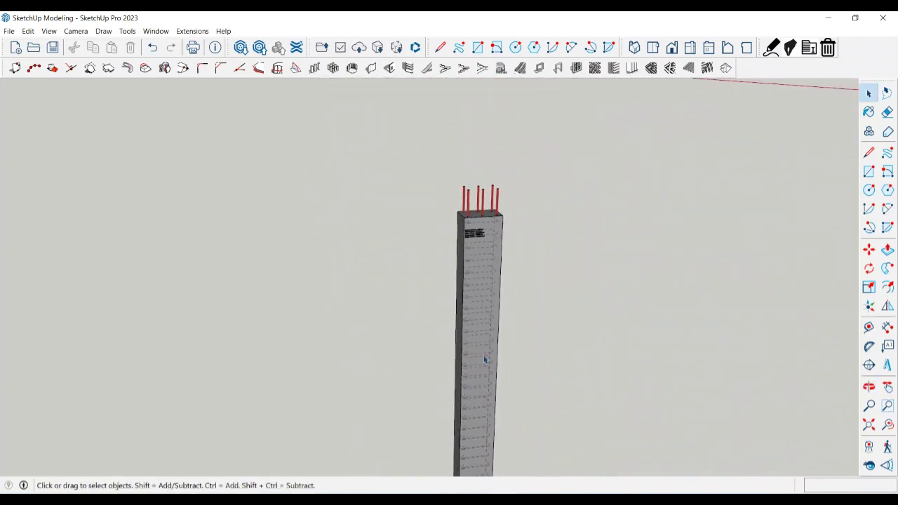
- Measure the column's concrete height along its vertical edge from base corner to top corner with the Tape Measure
{"action": "middle_click_drag", "start_coordinate": [484, 360], "coordinate": [463, 375]}
{"action": "key", "text": "t"}
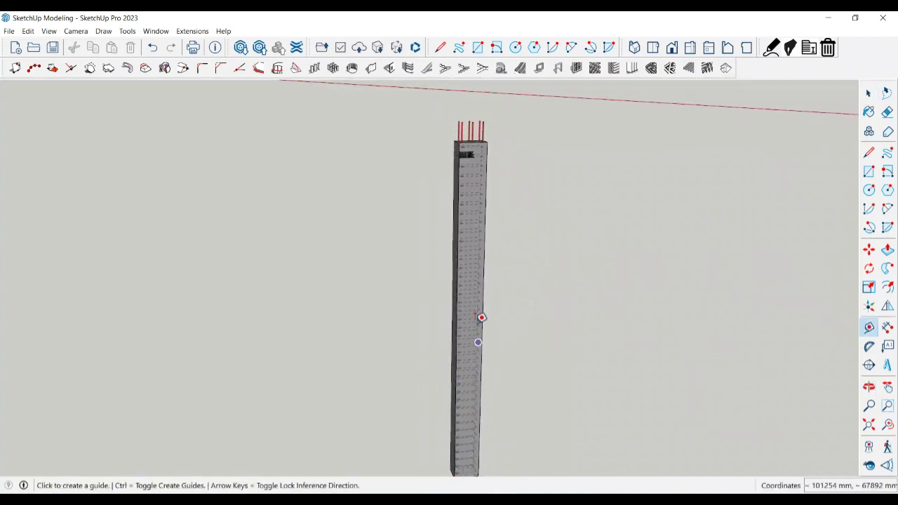
{"action": "scroll", "coordinate": [475, 315], "scroll_direction": "down", "scroll_amount": 2}
{"action": "scroll", "coordinate": [471, 440], "scroll_direction": "up", "scroll_amount": 4}
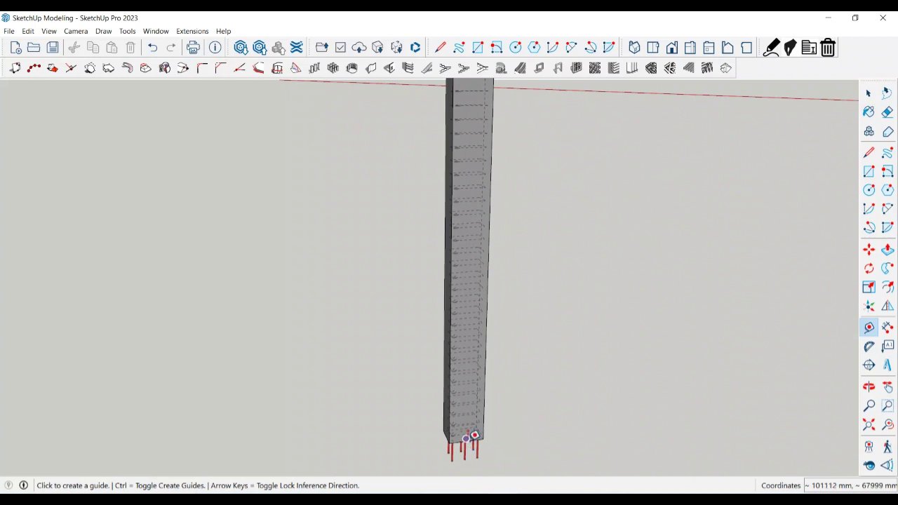
{"action": "left_click", "coordinate": [483, 440]}
{"action": "scroll", "coordinate": [491, 459], "scroll_direction": "down", "scroll_amount": 2}
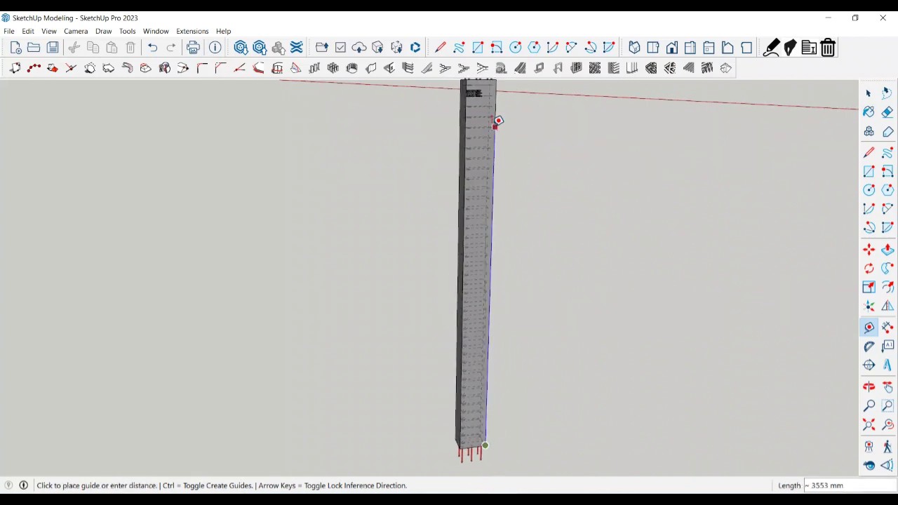
{"action": "scroll", "coordinate": [497, 122], "scroll_direction": "down", "scroll_amount": 2}
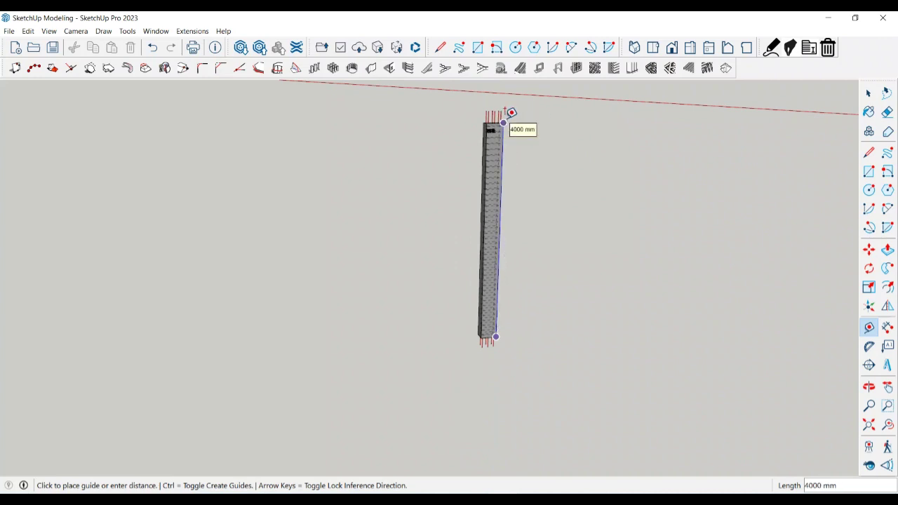
{"action": "key", "text": "space"}
- Turn off the dashed back edges so the column displays as solid concrete again
{"action": "scroll", "coordinate": [514, 176], "scroll_direction": "up", "scroll_amount": 10}
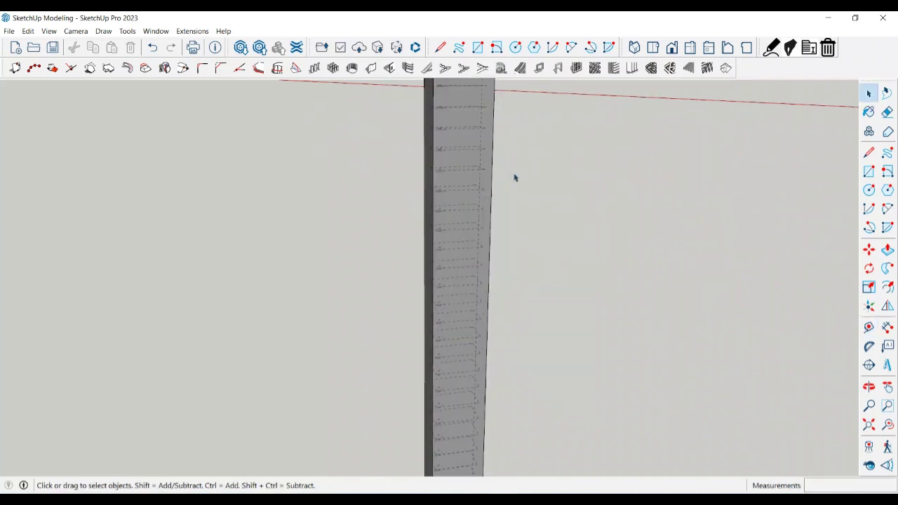
{"action": "scroll", "coordinate": [513, 176], "scroll_direction": "down", "scroll_amount": 8}
{"action": "middle_click_drag", "start_coordinate": [489, 216], "coordinate": [481, 230]}
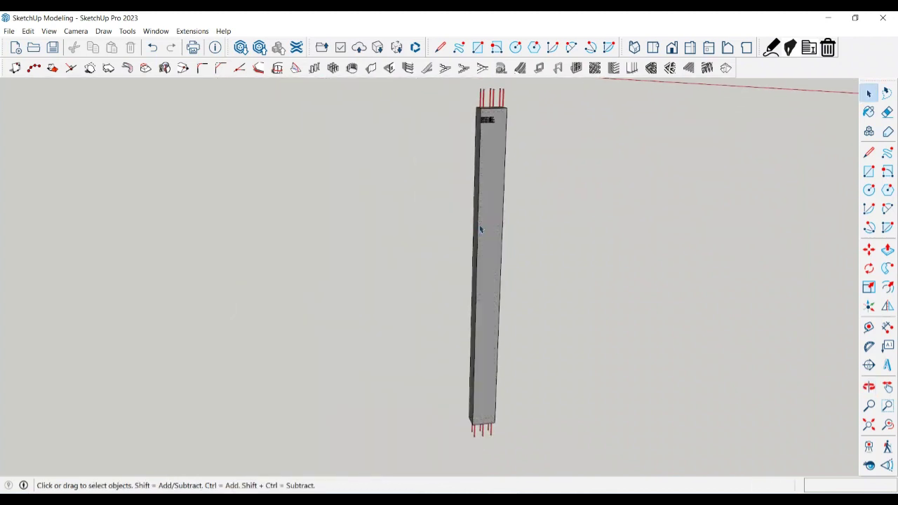
- Review the quantity labels at the column's top again, along with the rebar necks at both ends
{"action": "scroll", "coordinate": [484, 237], "scroll_direction": "down", "scroll_amount": 2}
{"action": "middle_click_drag", "start_coordinate": [488, 260], "coordinate": [506, 140]}
{"action": "scroll", "coordinate": [507, 129], "scroll_direction": "up", "scroll_amount": 5}
{"action": "scroll", "coordinate": [467, 159], "scroll_direction": "down", "scroll_amount": 3}
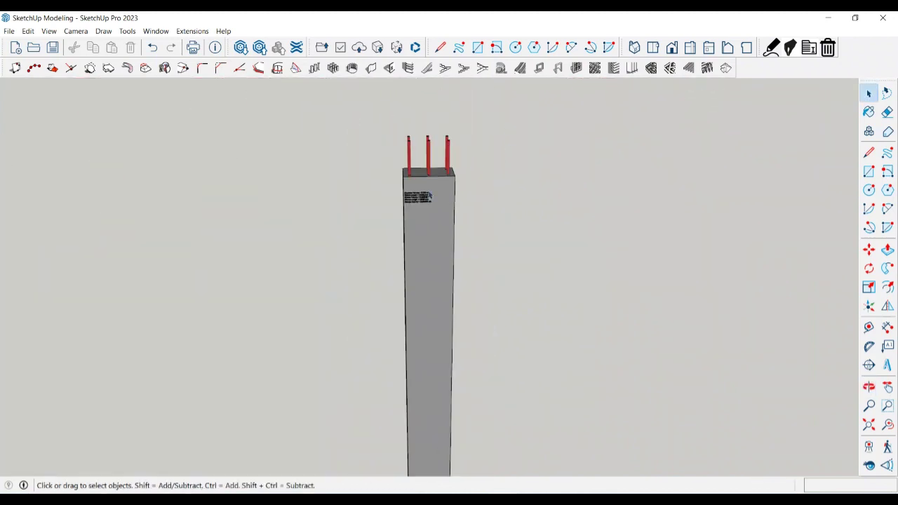
{"action": "middle_click_drag", "start_coordinate": [406, 196], "coordinate": [432, 141]}
{"action": "scroll", "coordinate": [442, 169], "scroll_direction": "up", "scroll_amount": 5}
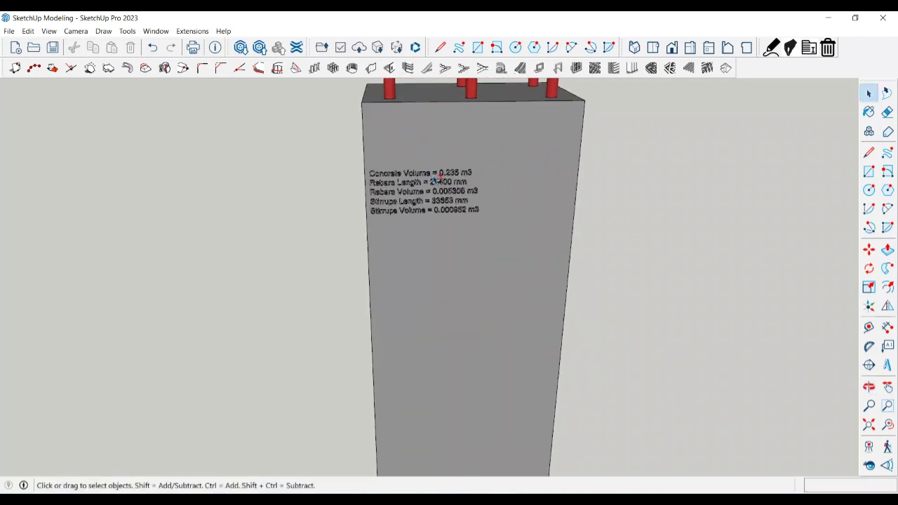
{"action": "scroll", "coordinate": [439, 181], "scroll_direction": "down", "scroll_amount": 4}
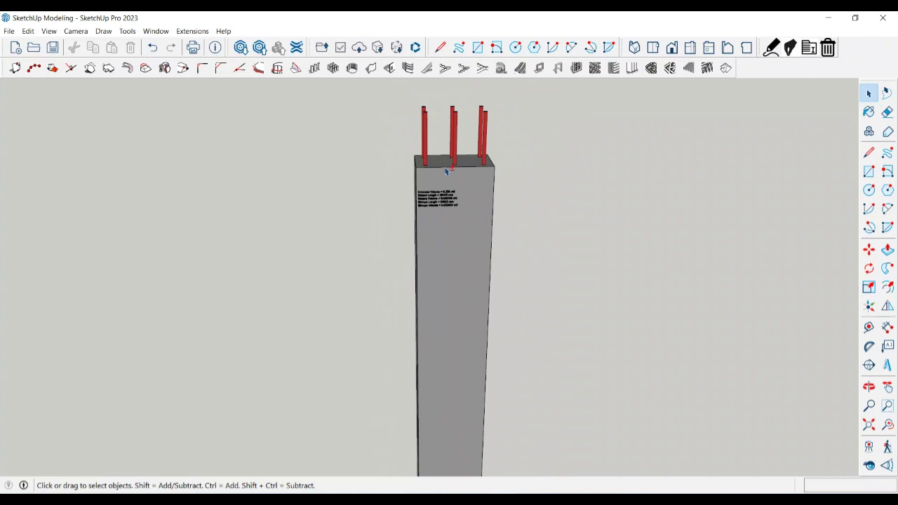
{"action": "middle_click_drag", "start_coordinate": [445, 171], "coordinate": [454, 236]}
{"action": "key", "text": "space"}
{"action": "scroll", "coordinate": [449, 225], "scroll_direction": "down", "scroll_amount": 6}
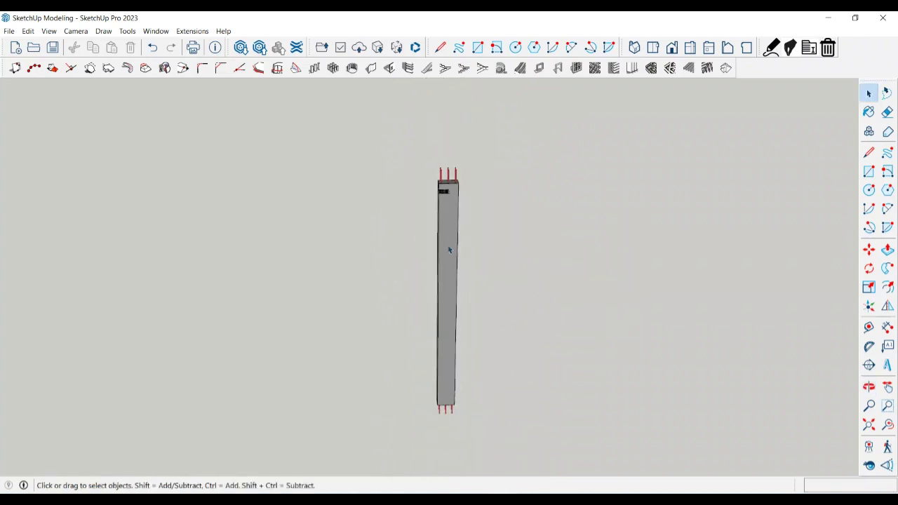
{"action": "middle_click_drag", "start_coordinate": [445, 320], "coordinate": [441, 320]}
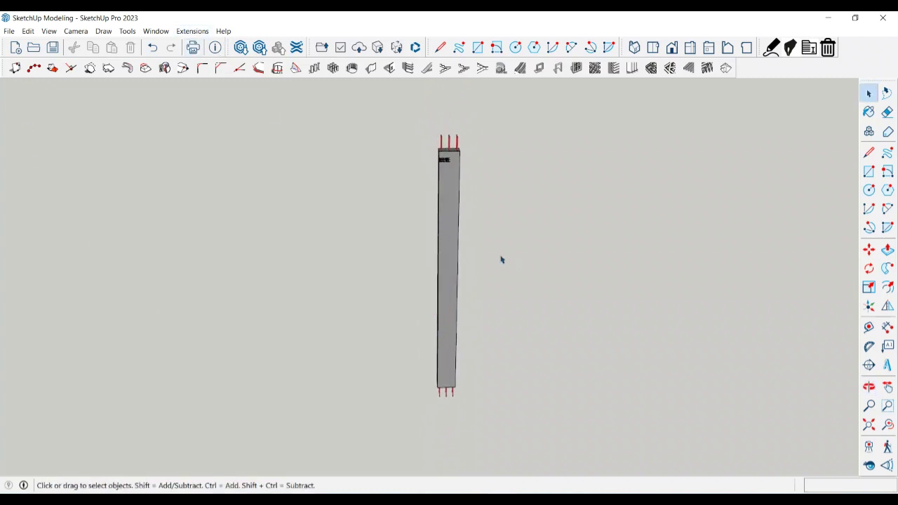
- Configure a 300 x 200 x 3000 mm MajColumn with six 16 mm rebars, 6 mm stirrups every 100 mm, top neck 500 mm and bottom neck 0 mm
{"action": "left_click", "coordinate": [452, 240]}
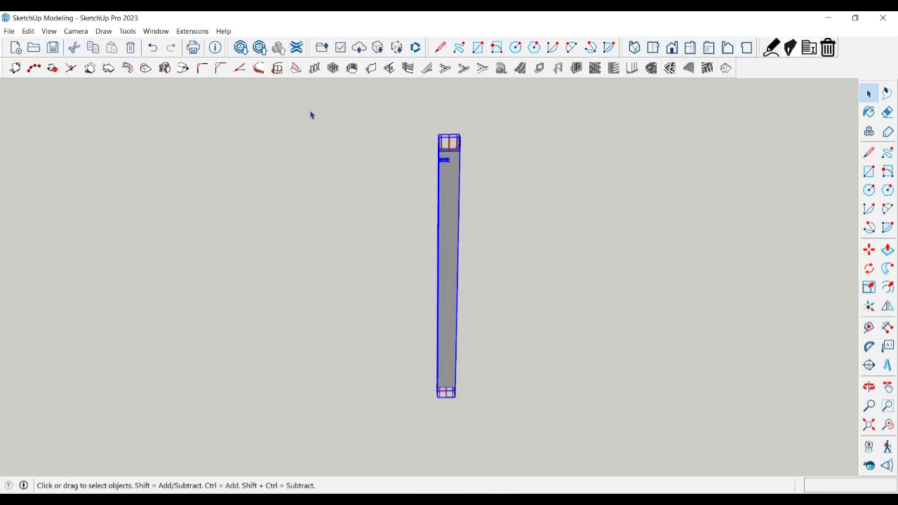
{"action": "left_click", "coordinate": [192, 31]}
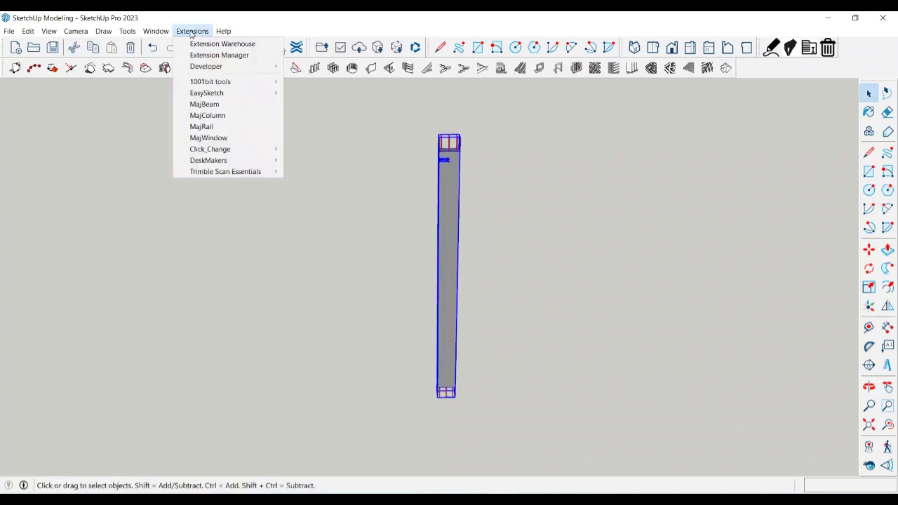
{"action": "left_click", "coordinate": [218, 116]}
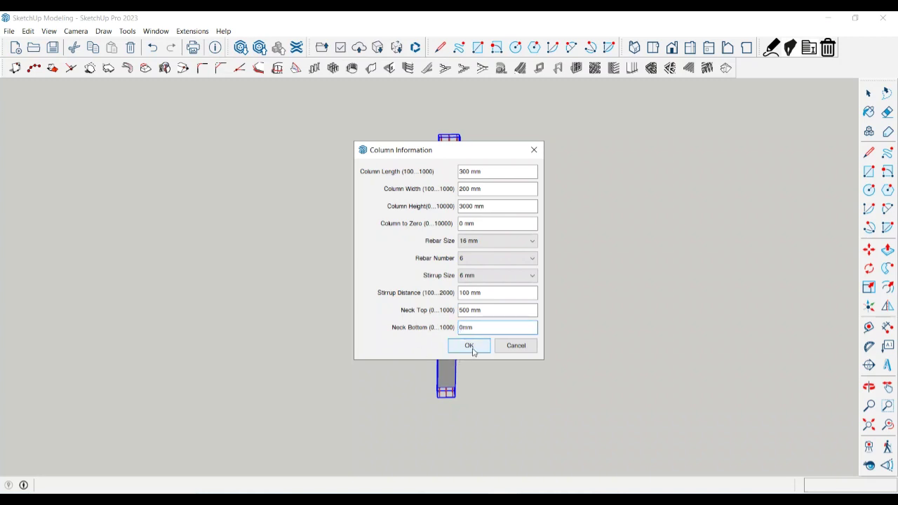
{"action": "left_click", "coordinate": [470, 346]}
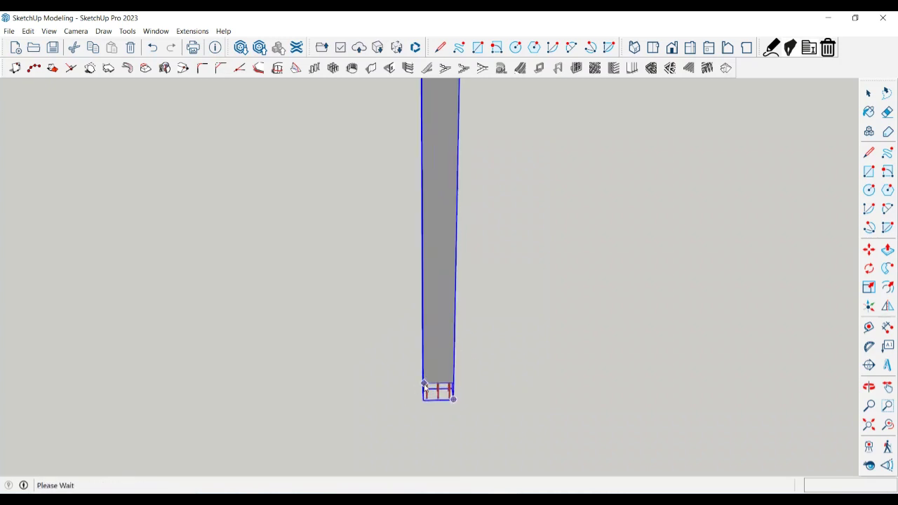
- Place the new column from the existing column's base corner, oriented along its bottom edge so both overlap
{"action": "left_click", "coordinate": [424, 384]}
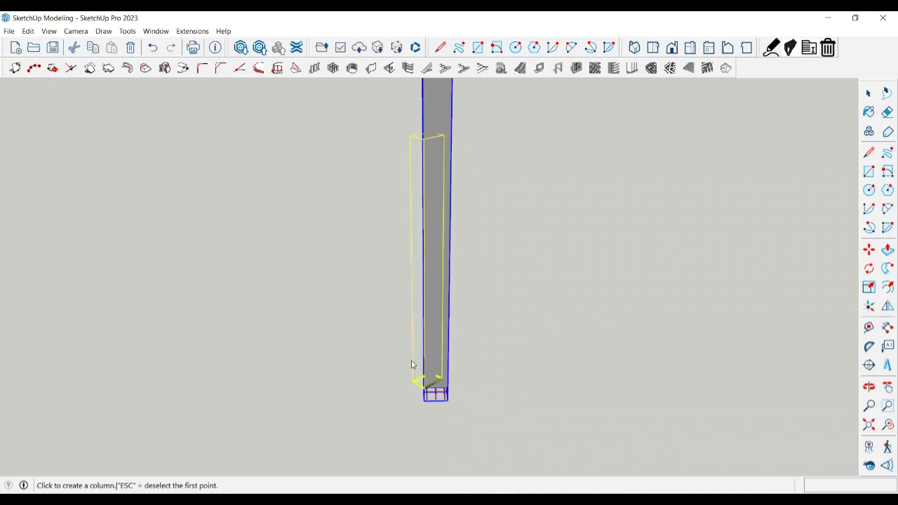
{"action": "left_click", "coordinate": [464, 391]}
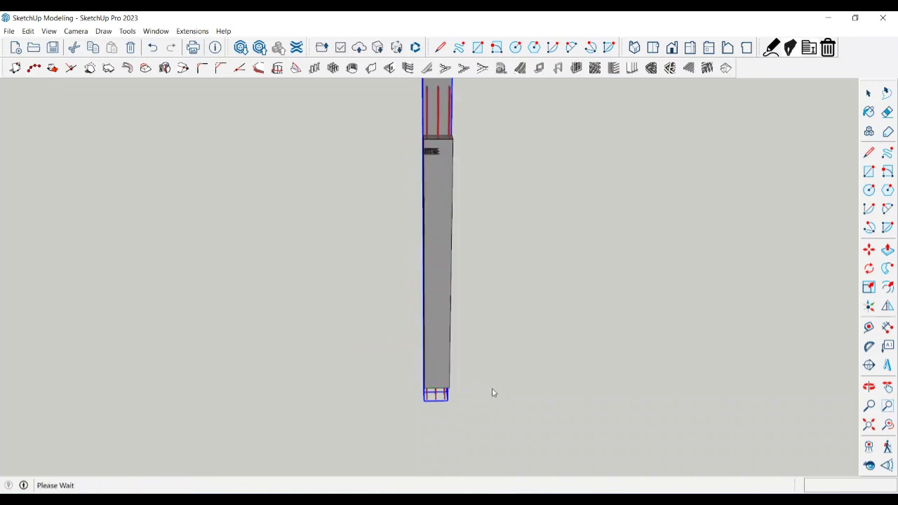
{"action": "scroll", "coordinate": [494, 391], "scroll_direction": "down", "scroll_amount": 2}
{"action": "scroll", "coordinate": [547, 346], "scroll_direction": "up", "scroll_amount": 1}
- Delete the old taller column that overlaps the new one
{"action": "middle_click_drag", "start_coordinate": [475, 211], "coordinate": [475, 212]}
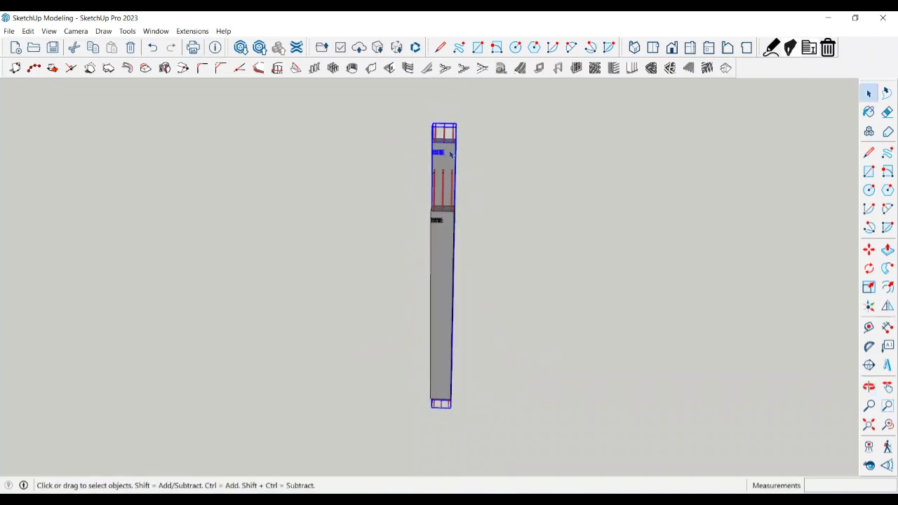
{"action": "key", "text": "Delete"}
{"action": "scroll", "coordinate": [453, 262], "scroll_direction": "up", "scroll_amount": 2}
{"action": "middle_click_drag", "start_coordinate": [463, 334], "coordinate": [507, 284]}
{"action": "left_click", "coordinate": [431, 192]}
{"action": "key", "text": "Delete"}
{"action": "key", "text": "ctrl+z"}
- Examine the new column's long top rebars, its base without projecting rebar, and its quantity labels
{"action": "scroll", "coordinate": [372, 235], "scroll_direction": "down", "scroll_amount": 3}
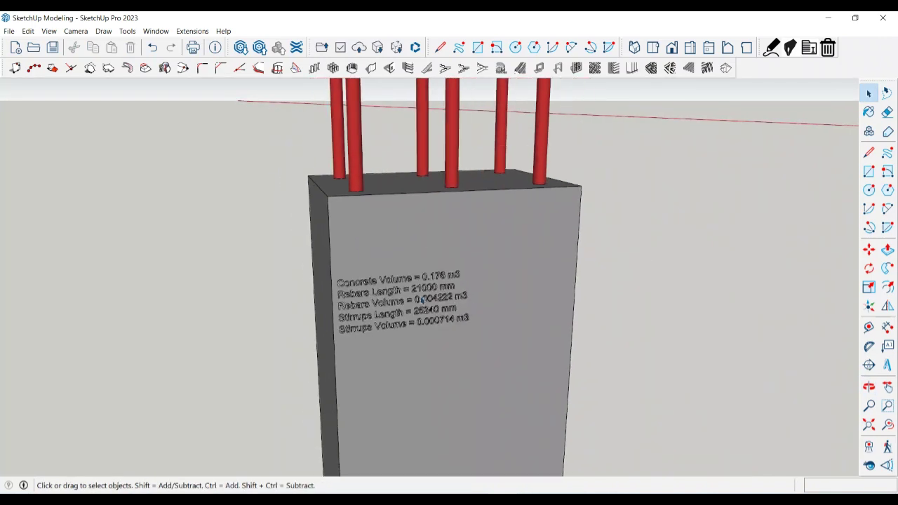
{"action": "scroll", "coordinate": [449, 300], "scroll_direction": "down", "scroll_amount": 5}
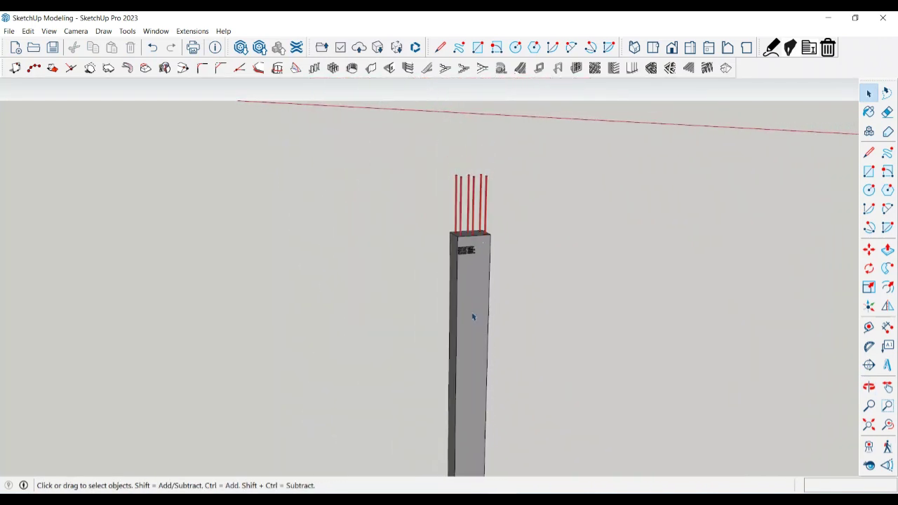
{"action": "middle_click_drag", "start_coordinate": [473, 313], "coordinate": [430, 332]}
{"action": "middle_click_drag", "start_coordinate": [461, 375], "coordinate": [468, 334], "text": "shift"}
{"action": "scroll", "coordinate": [447, 282], "scroll_direction": "down", "scroll_amount": 2}
{"action": "scroll", "coordinate": [471, 263], "scroll_direction": "down", "scroll_amount": 2}
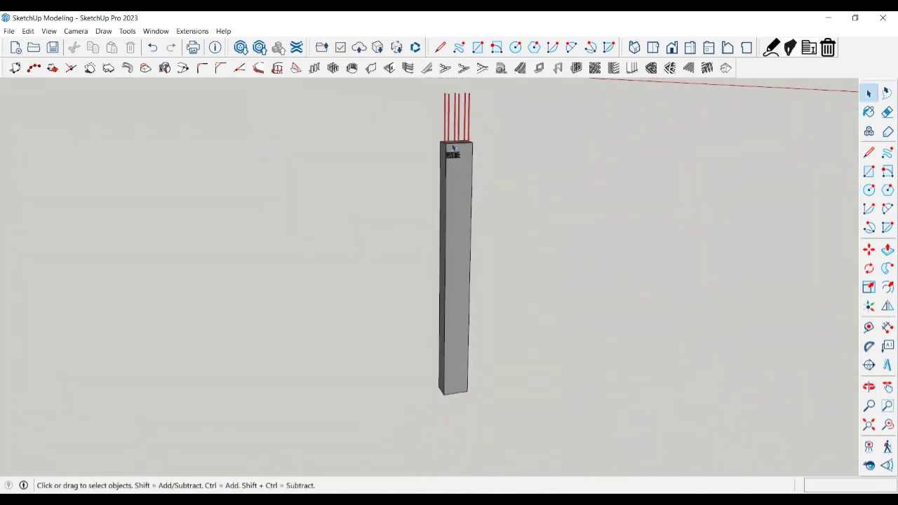
{"action": "scroll", "coordinate": [453, 141], "scroll_direction": "up", "scroll_amount": 3}
{"action": "scroll", "coordinate": [452, 134], "scroll_direction": "up", "scroll_amount": 6}
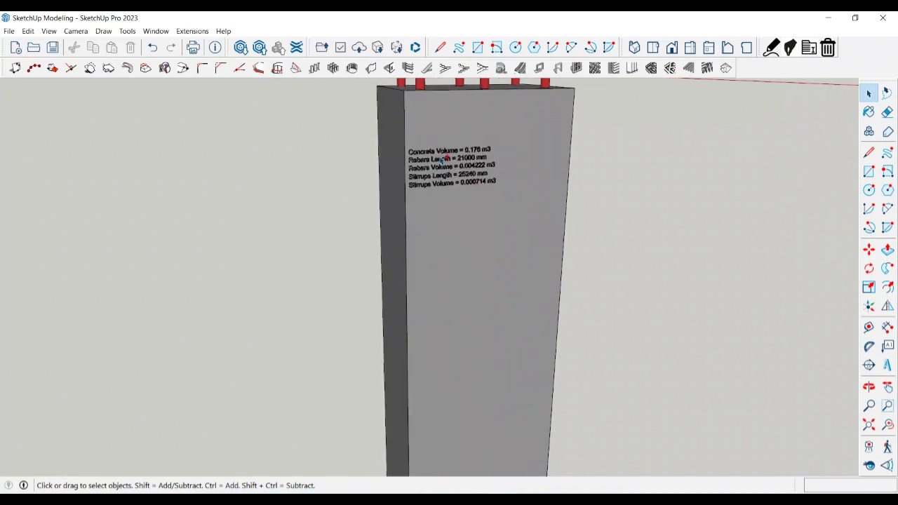
- Examine the concrete, rebar and stirrup quantity labels near the top of the column's face
{"action": "middle_click_drag", "start_coordinate": [743, 324], "coordinate": [725, 323]}
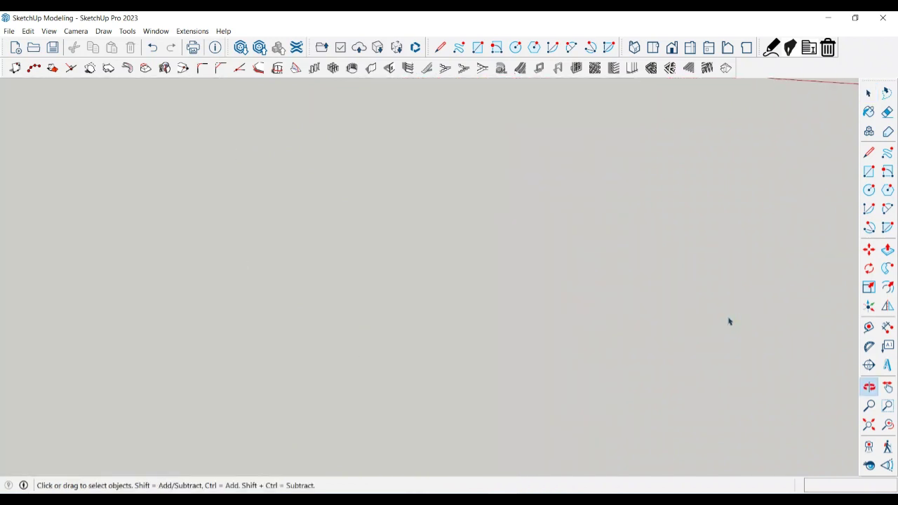
{"action": "scroll", "coordinate": [729, 321], "scroll_direction": "down", "scroll_amount": 8}
{"action": "scroll", "coordinate": [464, 360], "scroll_direction": "up", "scroll_amount": 2}
{"action": "scroll", "coordinate": [481, 340], "scroll_direction": "up", "scroll_amount": 6}
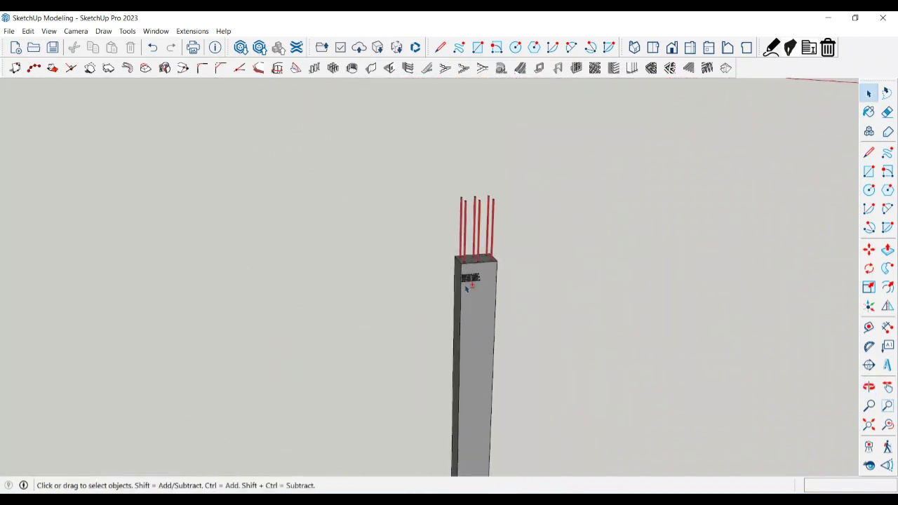
{"action": "middle_click_drag", "start_coordinate": [463, 335], "coordinate": [471, 253]}
{"action": "scroll", "coordinate": [477, 324], "scroll_direction": "up", "scroll_amount": 1}
{"action": "scroll", "coordinate": [463, 189], "scroll_direction": "up", "scroll_amount": 4}
{"action": "scroll", "coordinate": [463, 187], "scroll_direction": "up", "scroll_amount": 3}
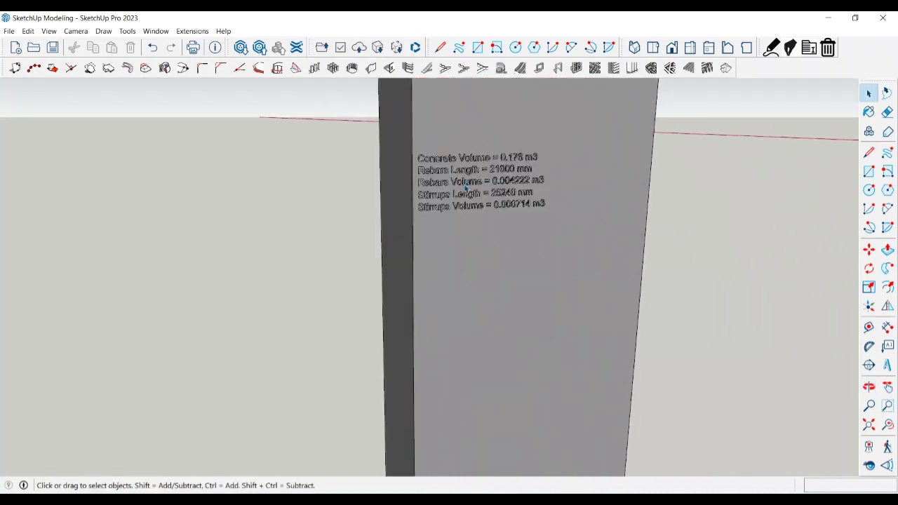
{"action": "mouse_move", "coordinate": [464, 188]}
{"action": "middle_mouse_down"}
{"action": "mouse_move", "coordinate": [480, 195]}
{"action": "mouse_move", "coordinate": [471, 199]}
{"action": "middle_mouse_up"}
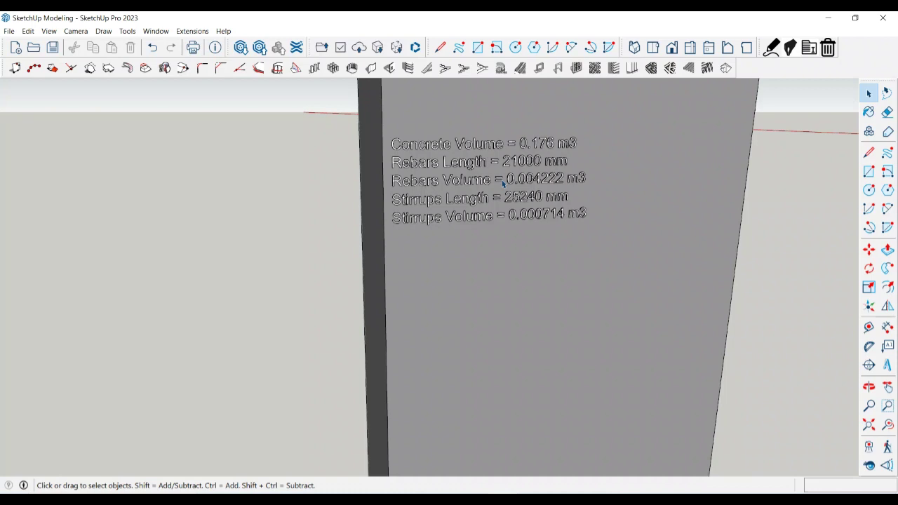
- Inspect the whole column and the rebars projecting from its top from several angles
{"action": "scroll", "coordinate": [503, 184], "scroll_direction": "down", "scroll_amount": 1}
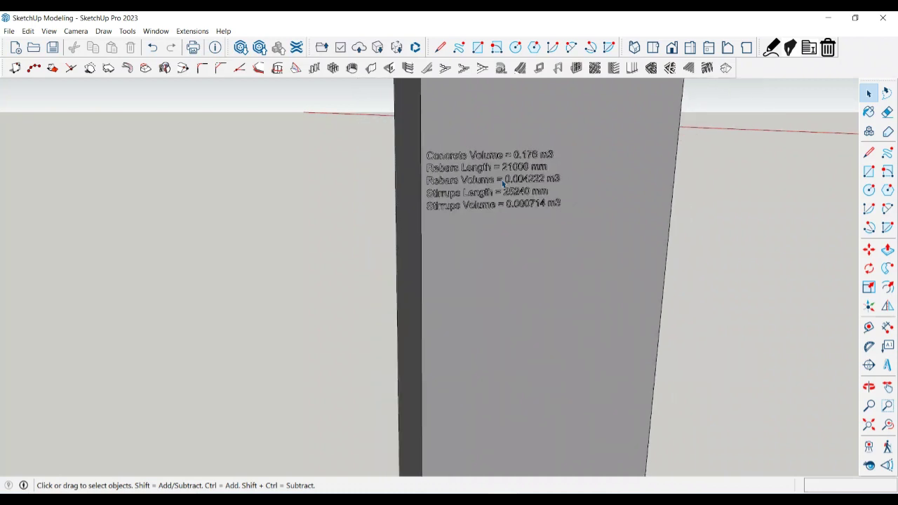
{"action": "scroll", "coordinate": [502, 183], "scroll_direction": "down", "scroll_amount": 3}
{"action": "scroll", "coordinate": [501, 185], "scroll_direction": "down", "scroll_amount": 3}
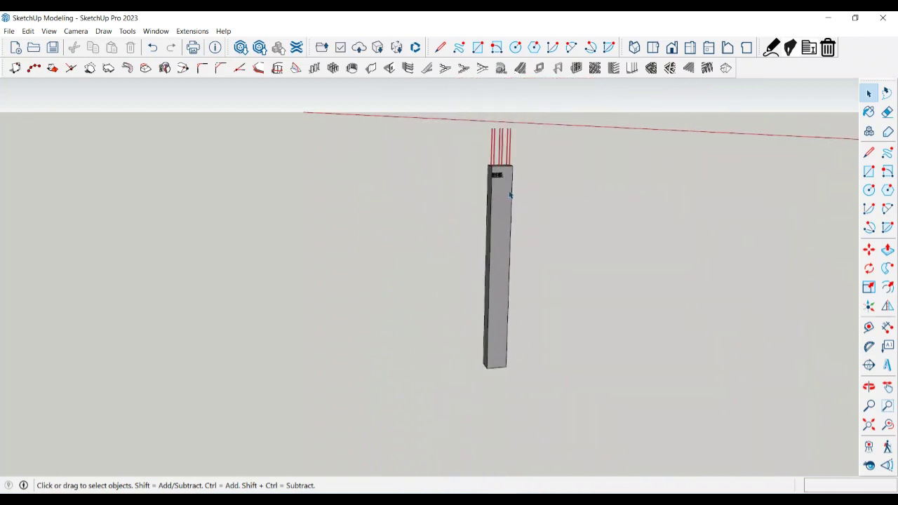
{"action": "middle_click_drag", "start_coordinate": [454, 277], "coordinate": [487, 184]}
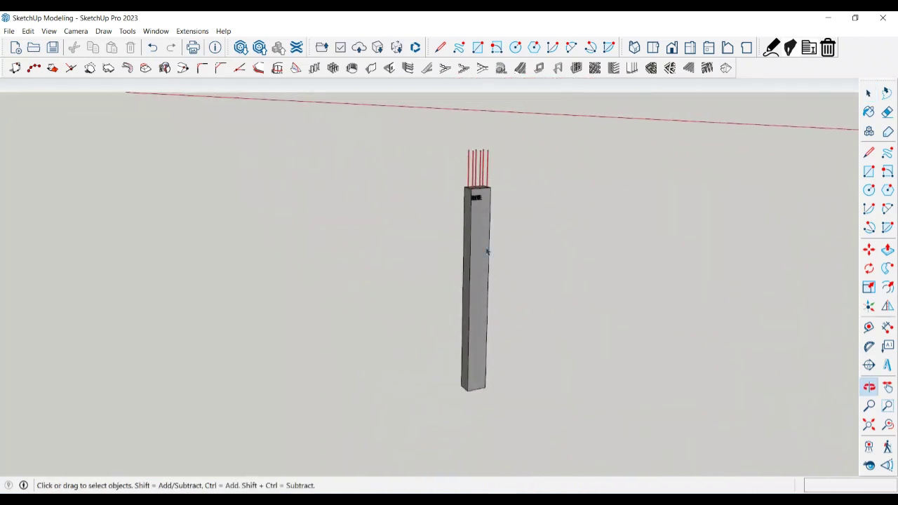
{"action": "scroll", "coordinate": [486, 184], "scroll_direction": "up", "scroll_amount": 3}
{"action": "scroll", "coordinate": [487, 185], "scroll_direction": "up", "scroll_amount": 4}
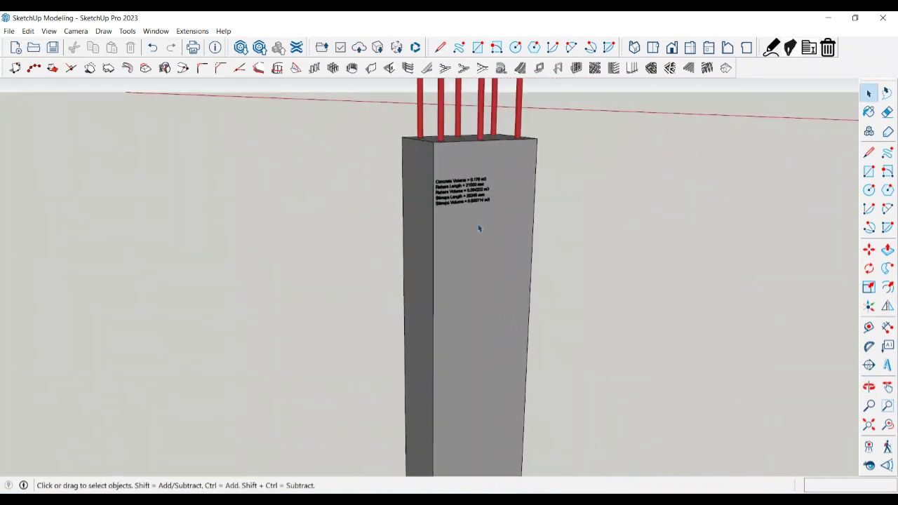
{"action": "middle_click_drag", "start_coordinate": [478, 224], "coordinate": [443, 222]}
{"action": "scroll", "coordinate": [500, 174], "scroll_direction": "down", "scroll_amount": 5}
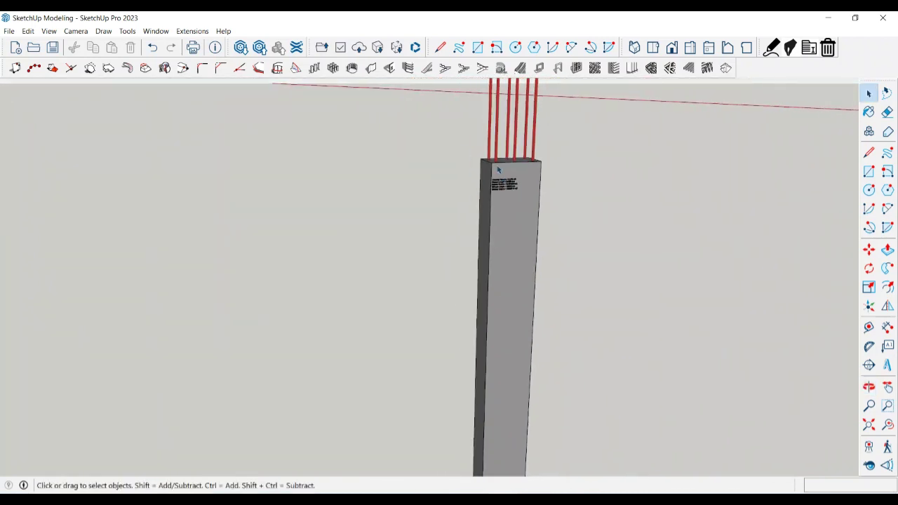
- Dimension the concrete column's height from its top corner to its base corner, placing the dimension beside the column
{"action": "left_click", "coordinate": [127, 31]}
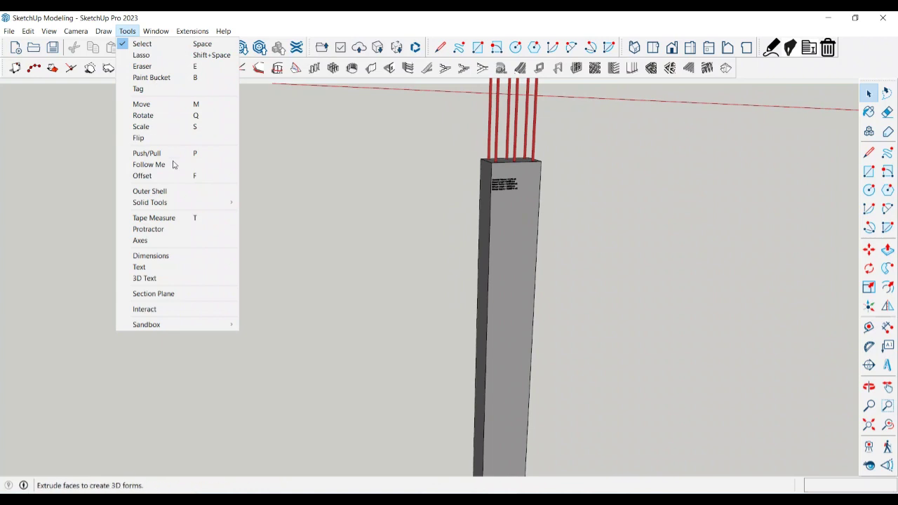
{"action": "left_click", "coordinate": [179, 254]}
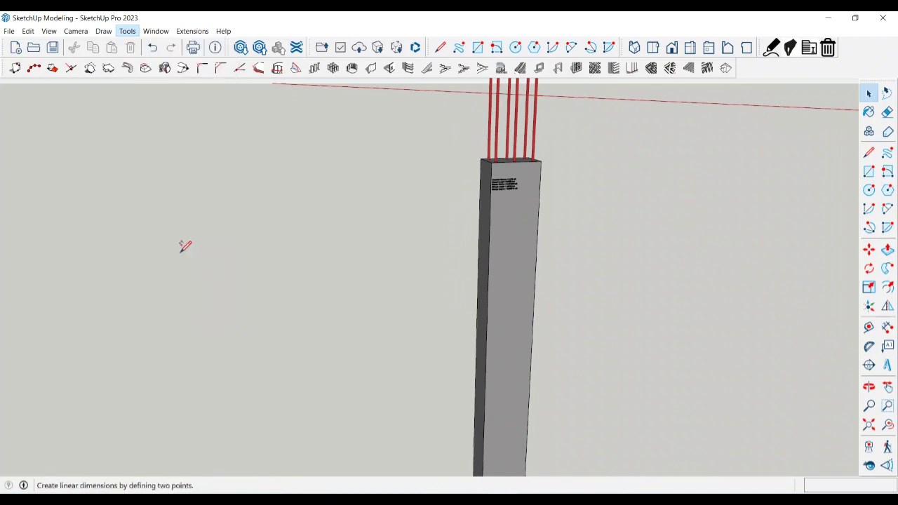
{"action": "left_click", "coordinate": [542, 160]}
{"action": "scroll", "coordinate": [543, 162], "scroll_direction": "down", "scroll_amount": 5}
{"action": "scroll", "coordinate": [553, 220], "scroll_direction": "up", "scroll_amount": 3}
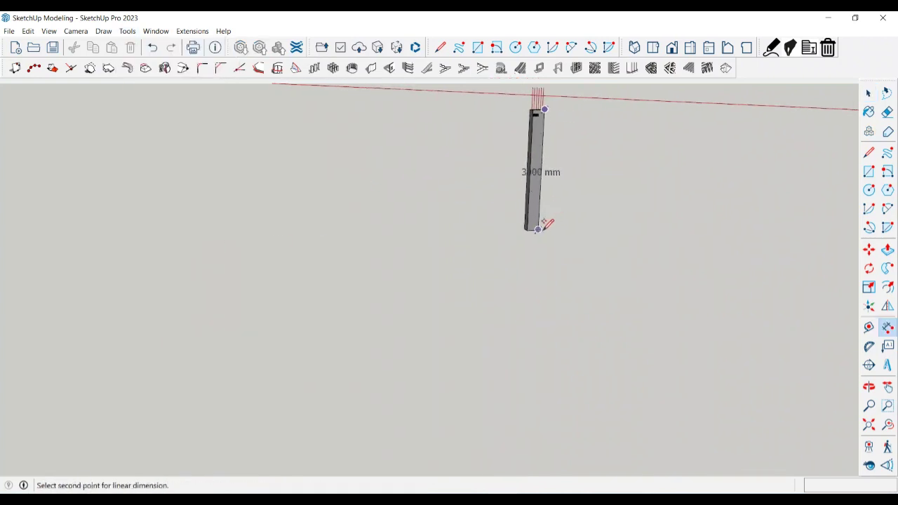
{"action": "left_click", "coordinate": [537, 229]}
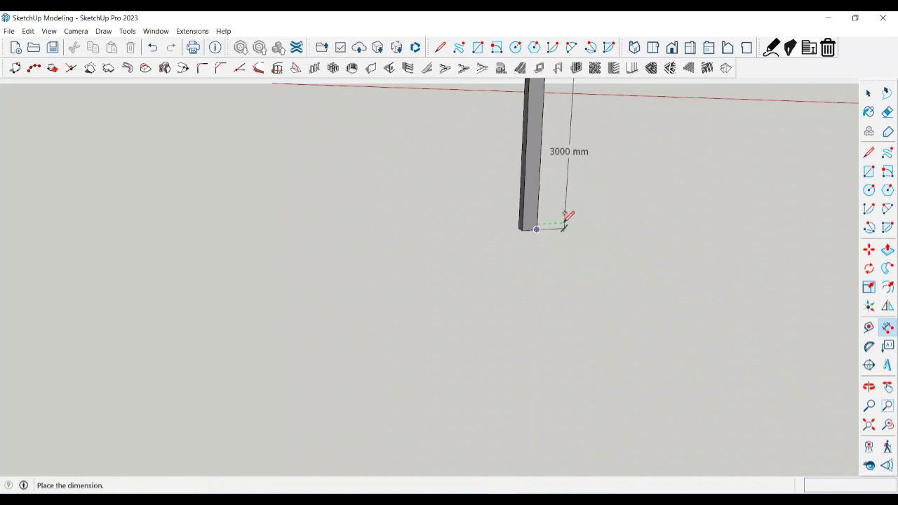
{"action": "left_click", "coordinate": [568, 217]}
{"action": "scroll", "coordinate": [565, 246], "scroll_direction": "down", "scroll_amount": 2}
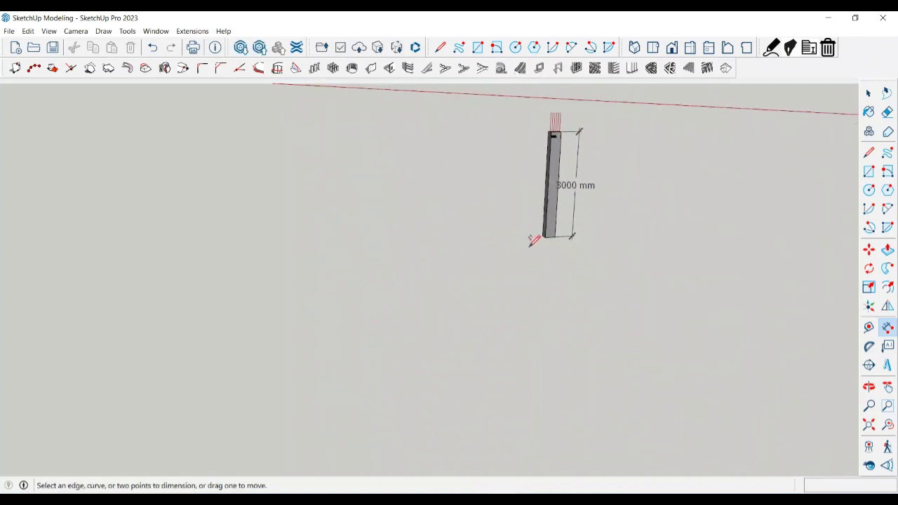
{"action": "middle_click_drag", "start_coordinate": [538, 237], "coordinate": [655, 256]}
{"action": "scroll", "coordinate": [501, 220], "scroll_direction": "up", "scroll_amount": 3}
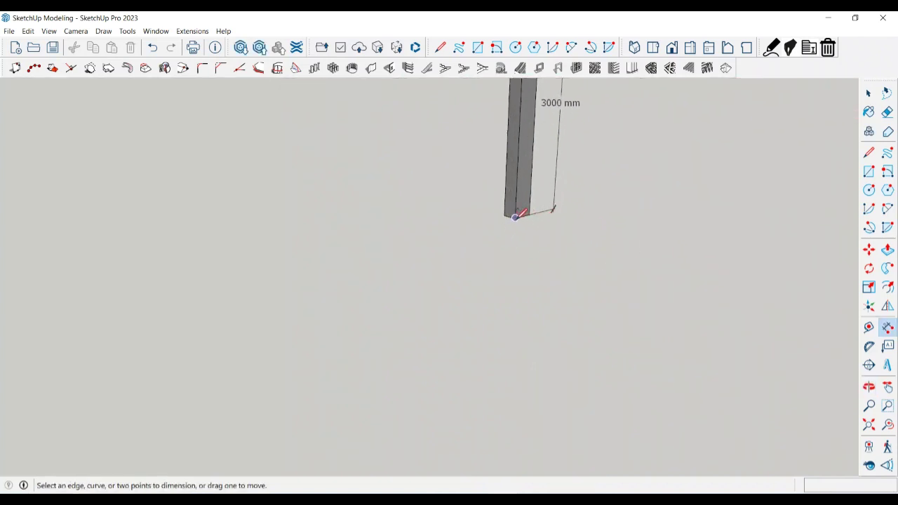
{"action": "left_click", "coordinate": [515, 215]}
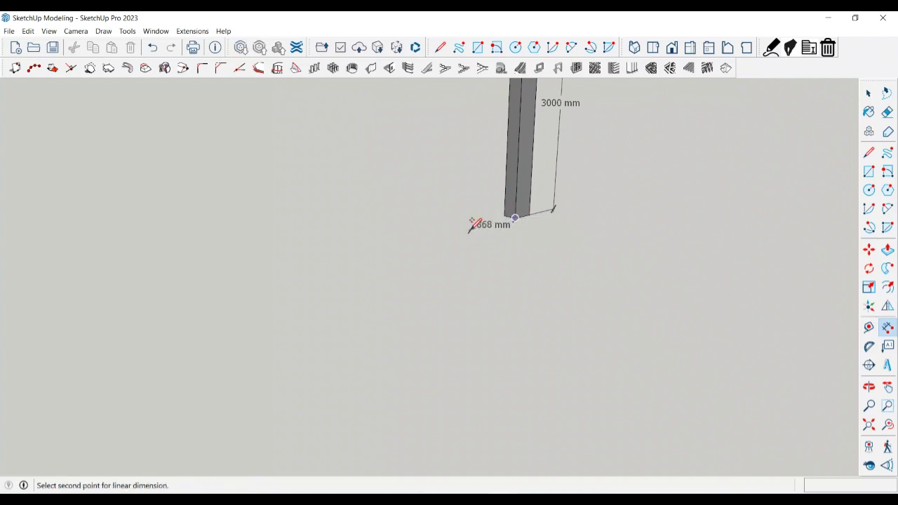
{"action": "middle_click_drag", "start_coordinate": [472, 226], "coordinate": [574, 227]}
{"action": "key", "text": "space"}
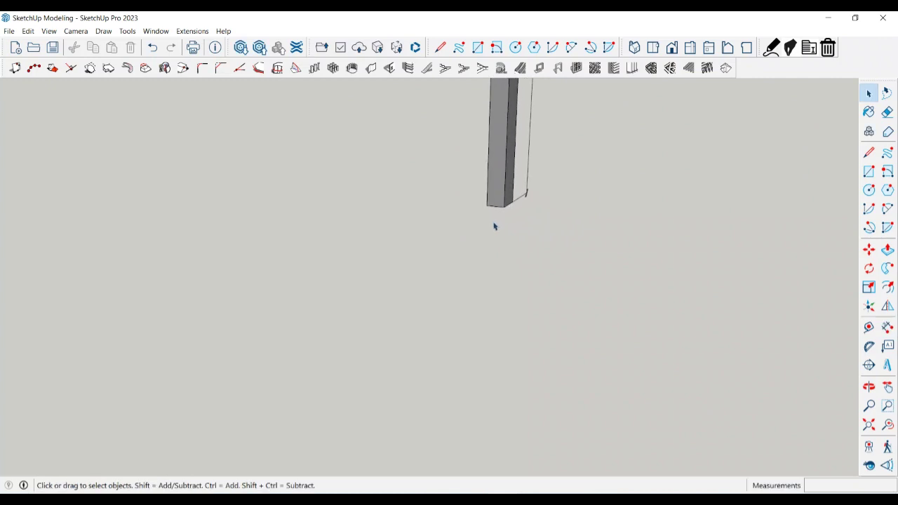
- Dimension the shorter edge of the column's base, placing the dimension just below the edge
{"action": "left_click", "coordinate": [127, 31]}
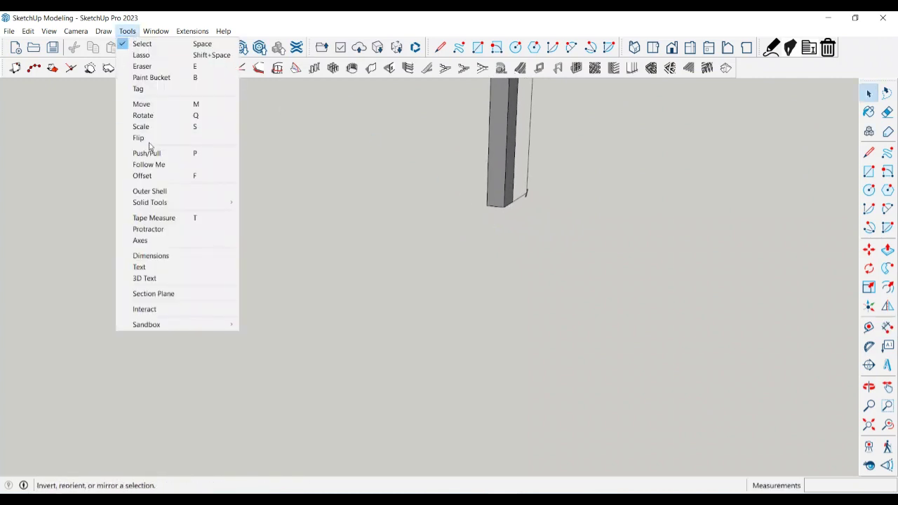
{"action": "left_click", "coordinate": [188, 256]}
{"action": "scroll", "coordinate": [496, 211], "scroll_direction": "up", "scroll_amount": 1}
{"action": "left_click", "coordinate": [493, 203]}
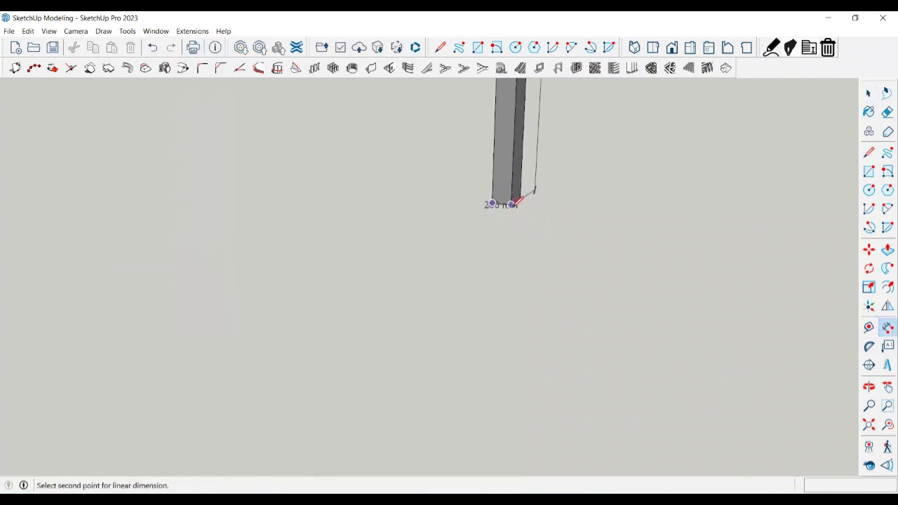
{"action": "scroll", "coordinate": [512, 203], "scroll_direction": "up", "scroll_amount": 3}
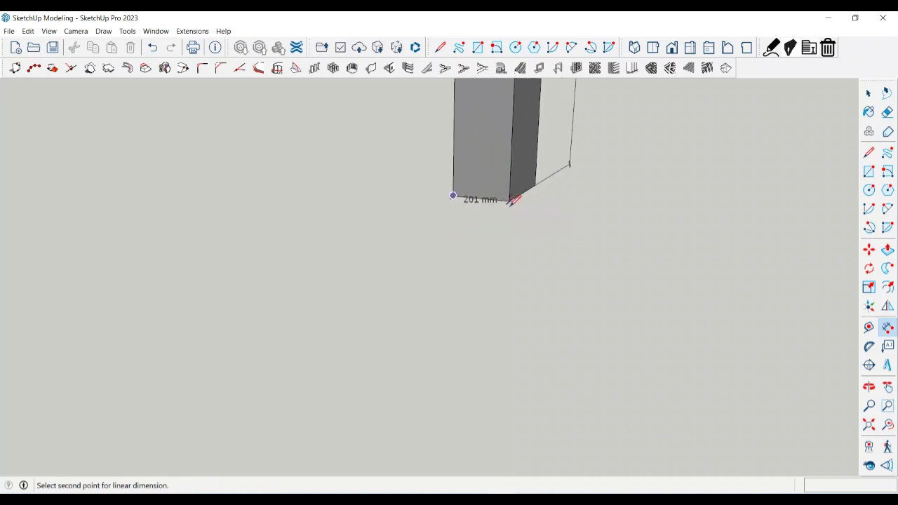
{"action": "left_click", "coordinate": [510, 200]}
{"action": "left_click", "coordinate": [504, 211]}
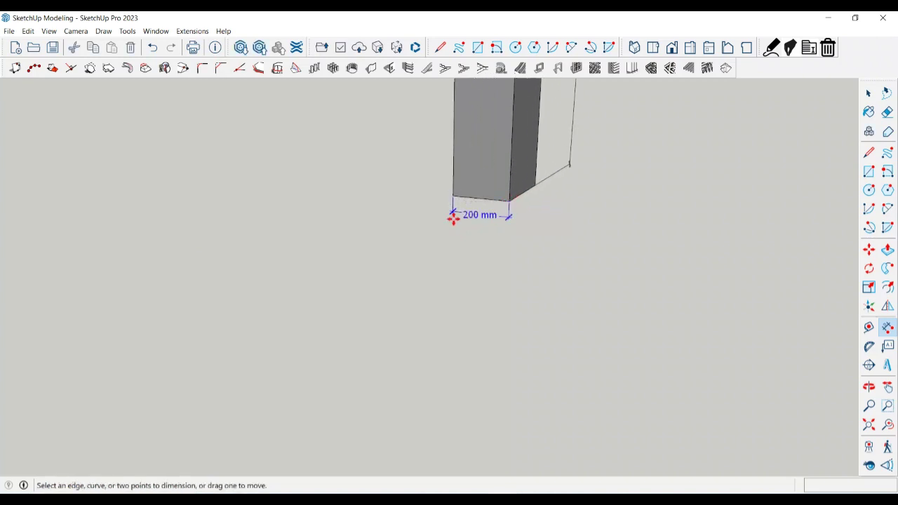
- Dimension the longer edge of the column's base between its two corners, placing the dimension just outside the edge
{"action": "middle_click_drag", "start_coordinate": [453, 217], "coordinate": [425, 197]}
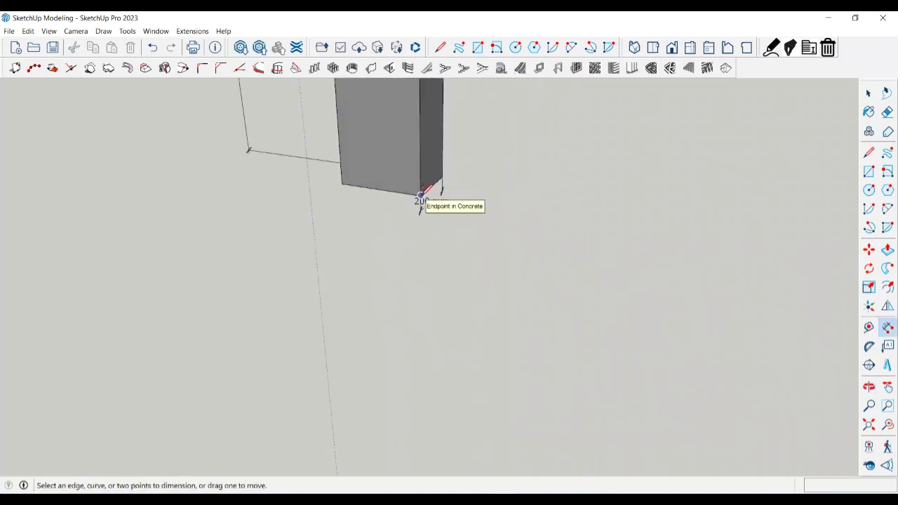
{"action": "left_click", "coordinate": [421, 196]}
{"action": "left_click", "coordinate": [343, 183]}
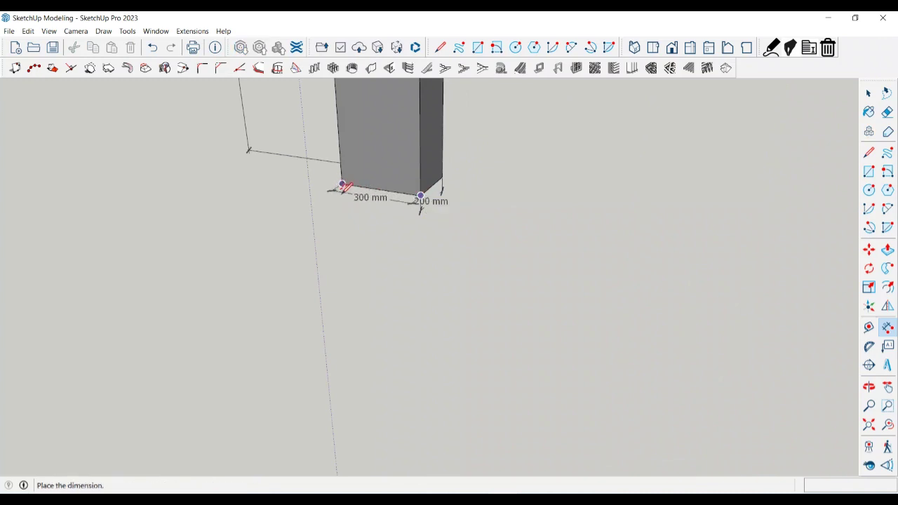
{"action": "left_click", "coordinate": [342, 188]}
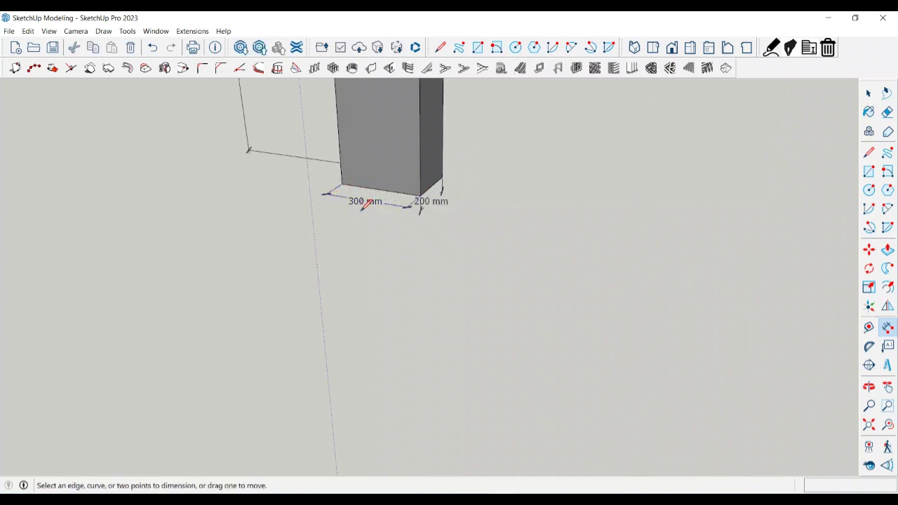
{"action": "key", "text": "space"}
- Review the whole column together with its height and base dimensions
{"action": "middle_click_drag", "start_coordinate": [337, 232], "coordinate": [126, 323]}
{"action": "scroll", "coordinate": [443, 338], "scroll_direction": "down", "scroll_amount": 3}
{"action": "scroll", "coordinate": [399, 278], "scroll_direction": "up", "scroll_amount": 4}
{"action": "scroll", "coordinate": [440, 275], "scroll_direction": "up", "scroll_amount": 2}
{"action": "scroll", "coordinate": [571, 388], "scroll_direction": "down", "scroll_amount": 2}
{"action": "middle_click_drag", "start_coordinate": [571, 387], "coordinate": [616, 406]}
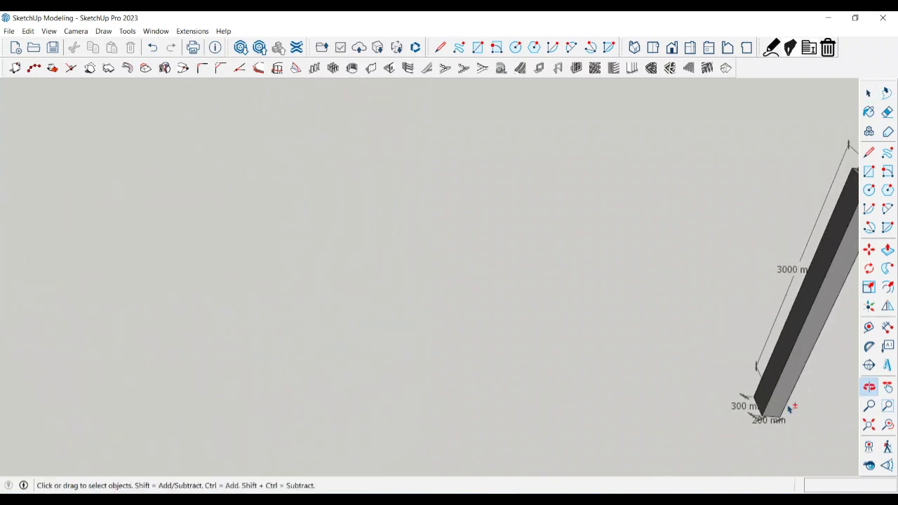